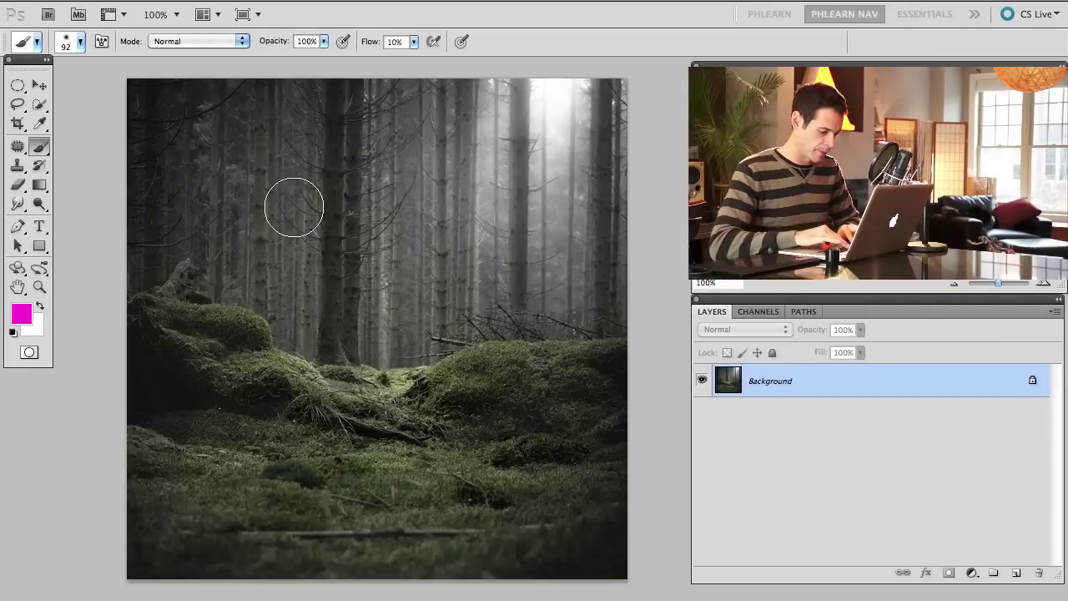
- Add a new layer, fill it with magenta, and duplicate it as Layer 1 copy
key("super+alt+shift+n")
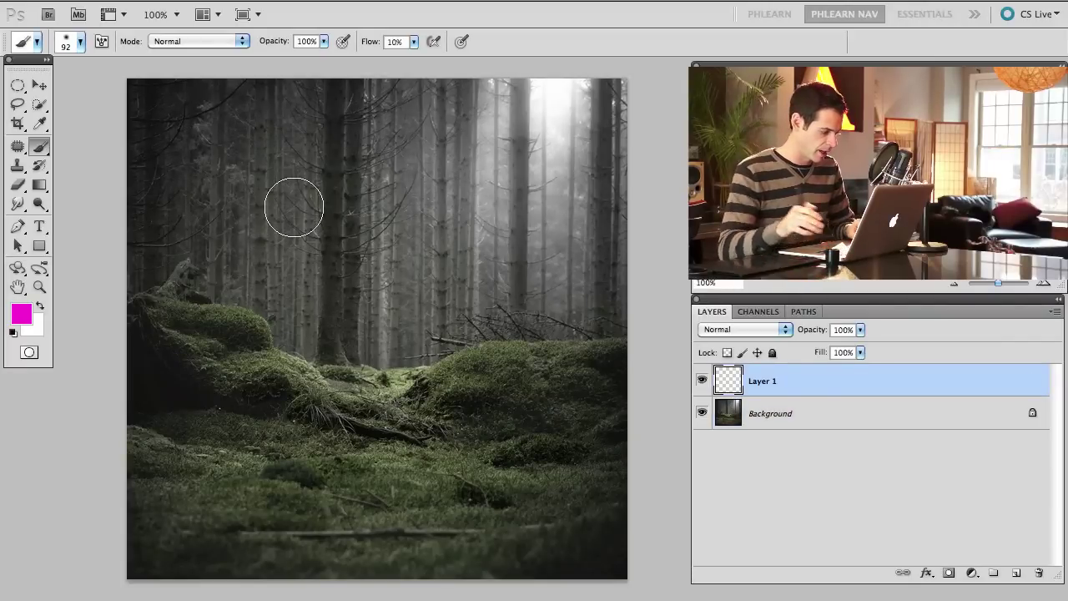
left_click(21, 313)
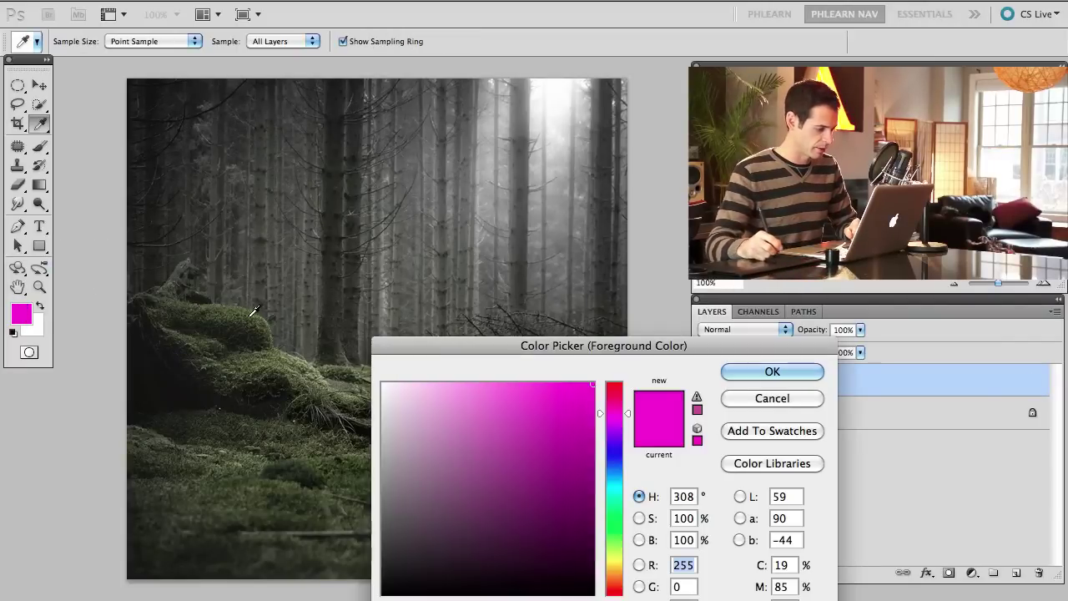
left_click_drag(556, 406, 766, 373)
left_click(769, 373)
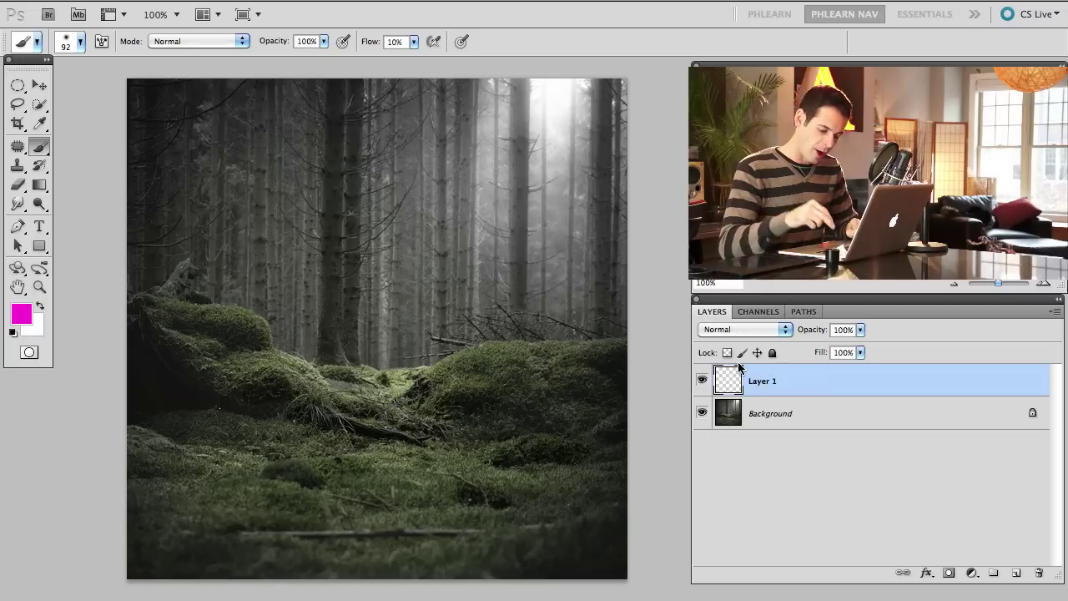
key("alt+BackSpace")
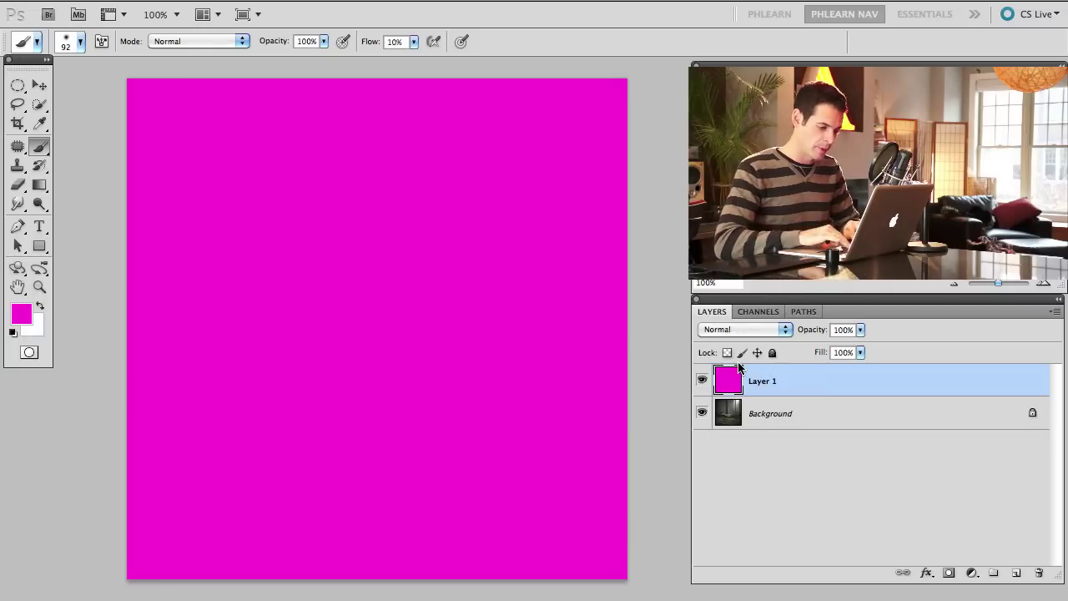
key("ctrl+j")
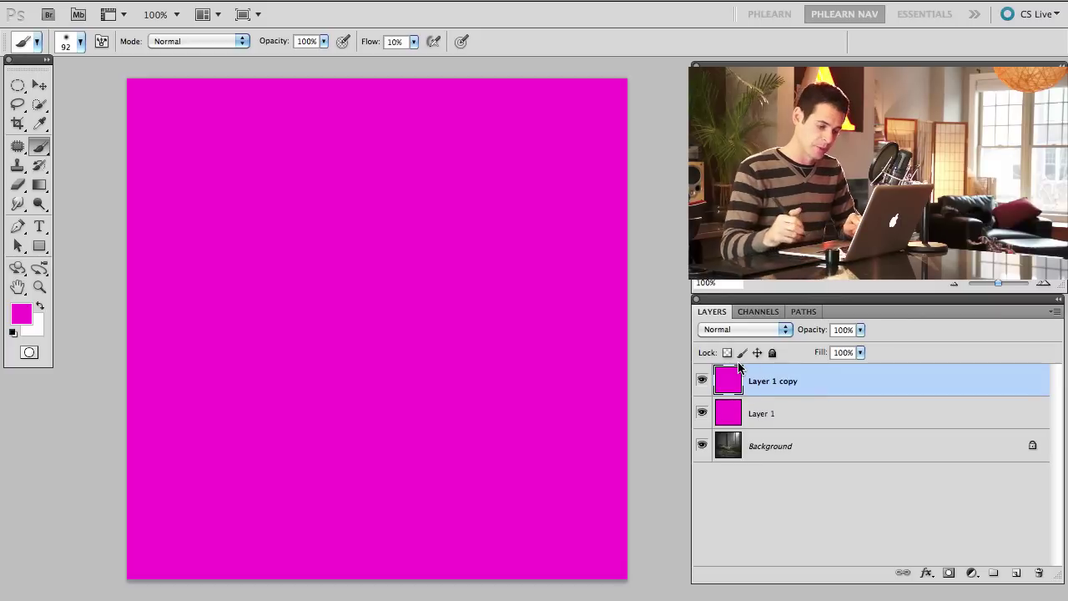
- Add a Hue/Saturation adjustment layer with Saturation raised to +62
left_click(971, 578)
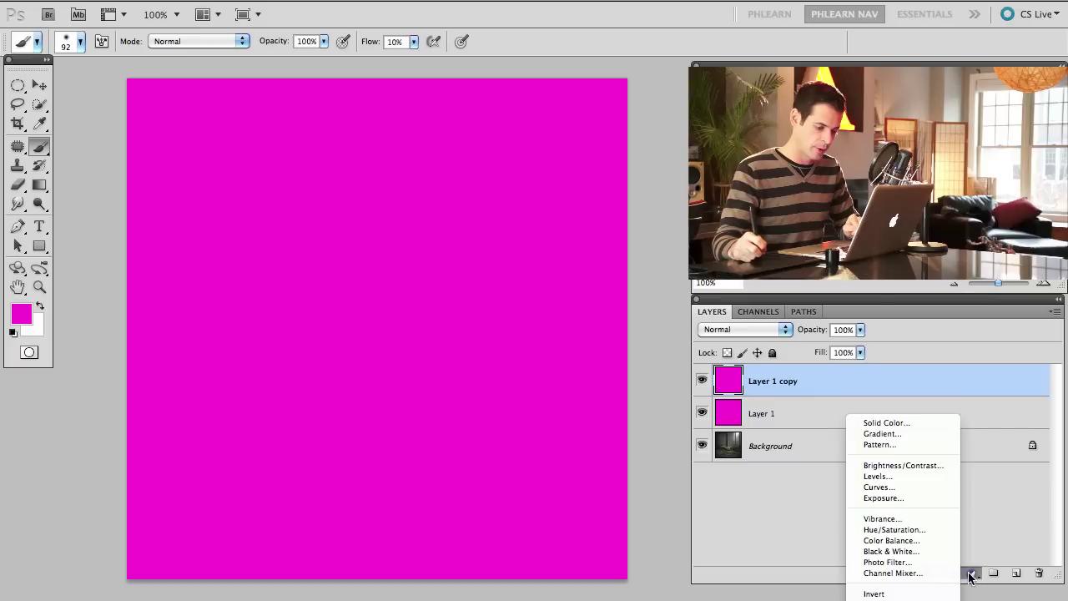
left_click(901, 530)
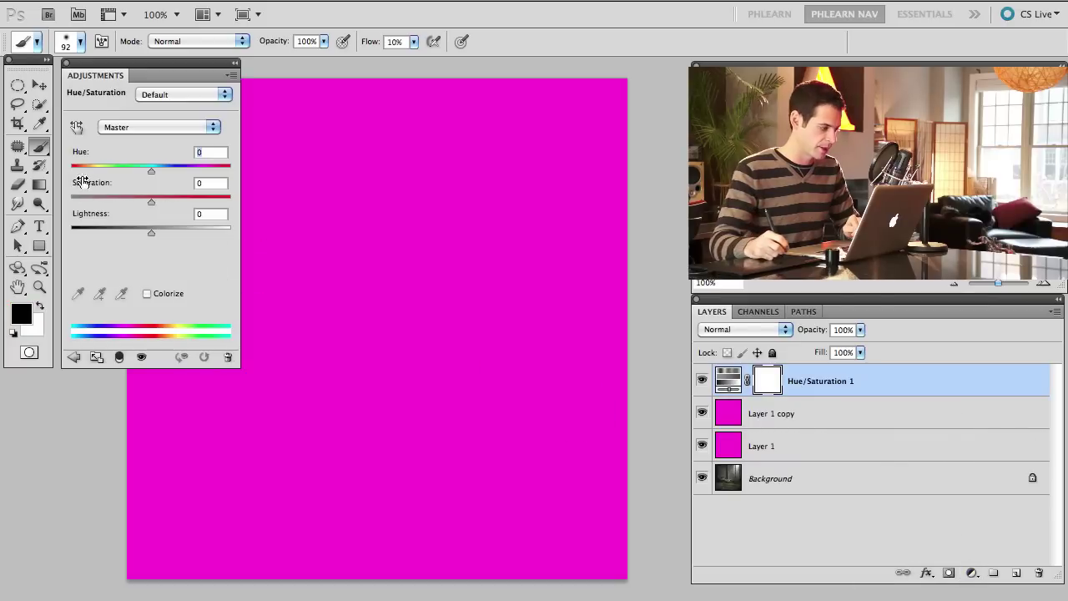
left_click_drag(151, 203, 176, 200)
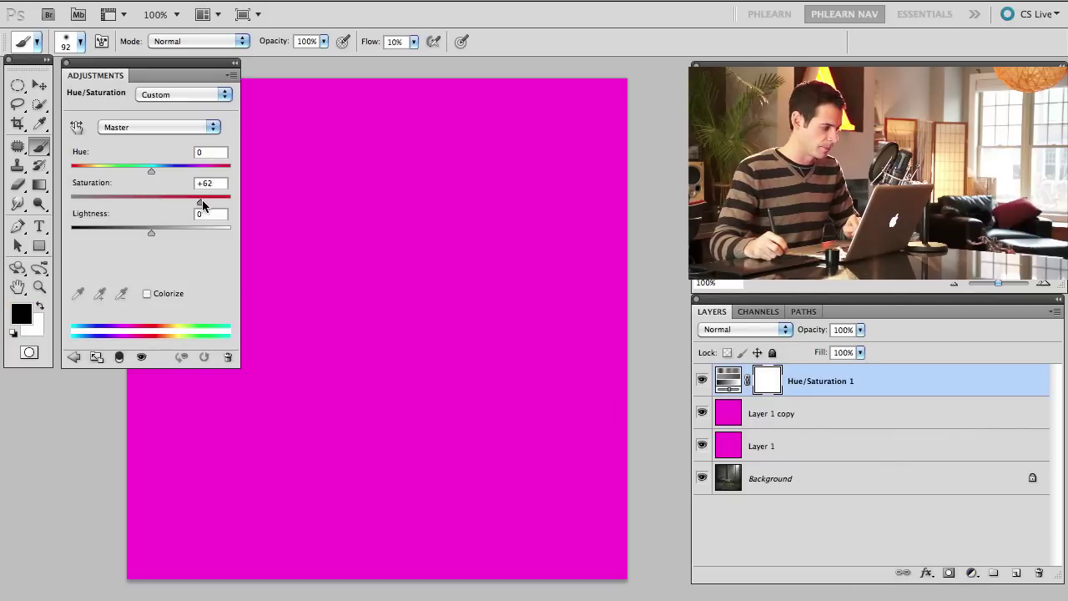
left_click(66, 63)
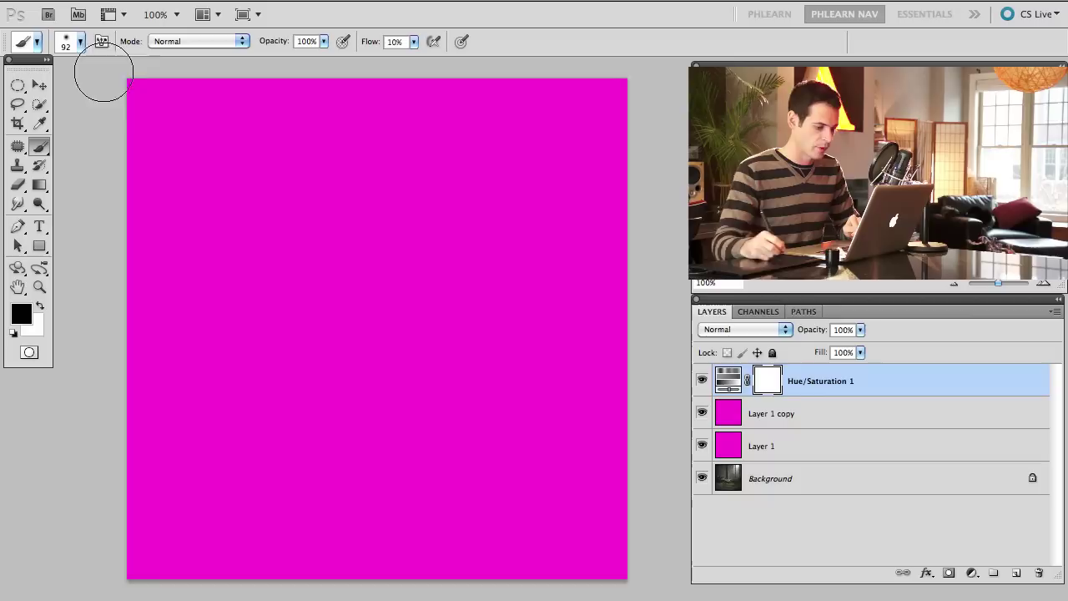
- Hide Hue/Saturation 1 and Layer 1 copy, then set Layer 1's blend mode to Luminosity
left_click_drag(702, 381, 701, 412)
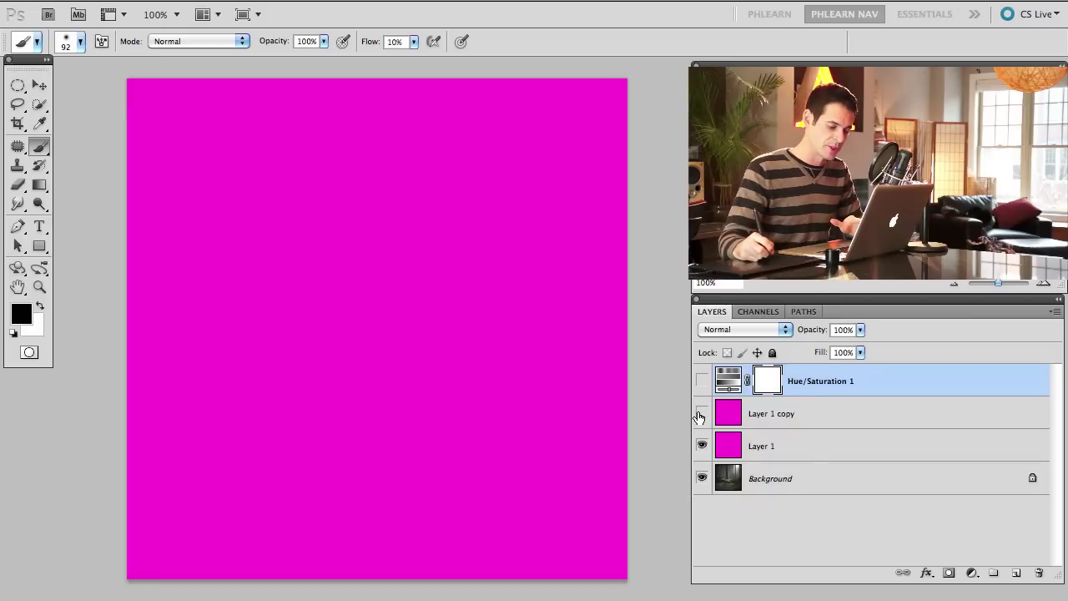
left_click(763, 445)
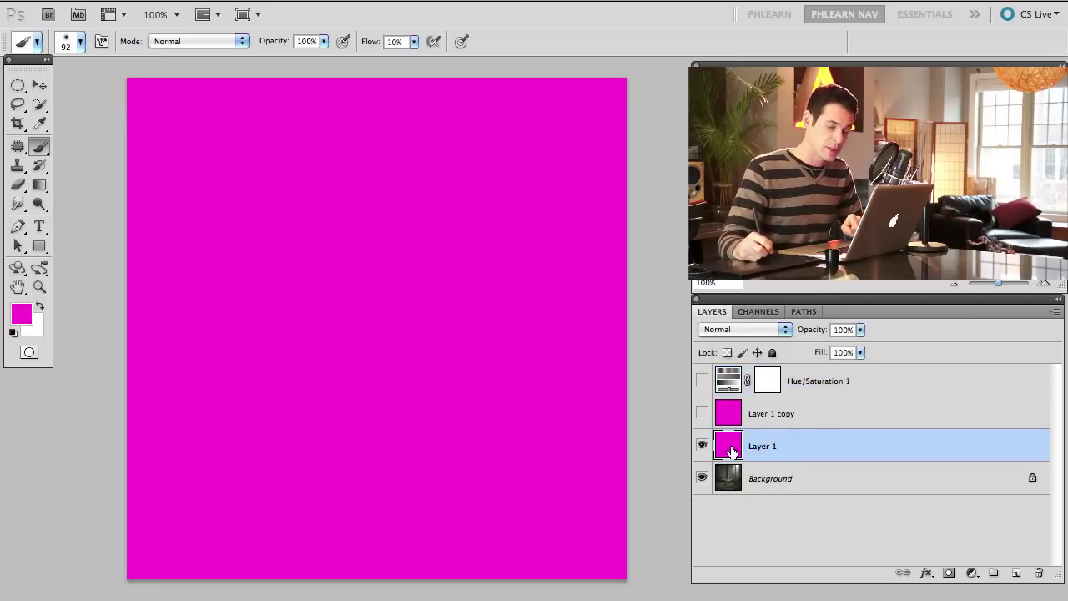
left_click(751, 330)
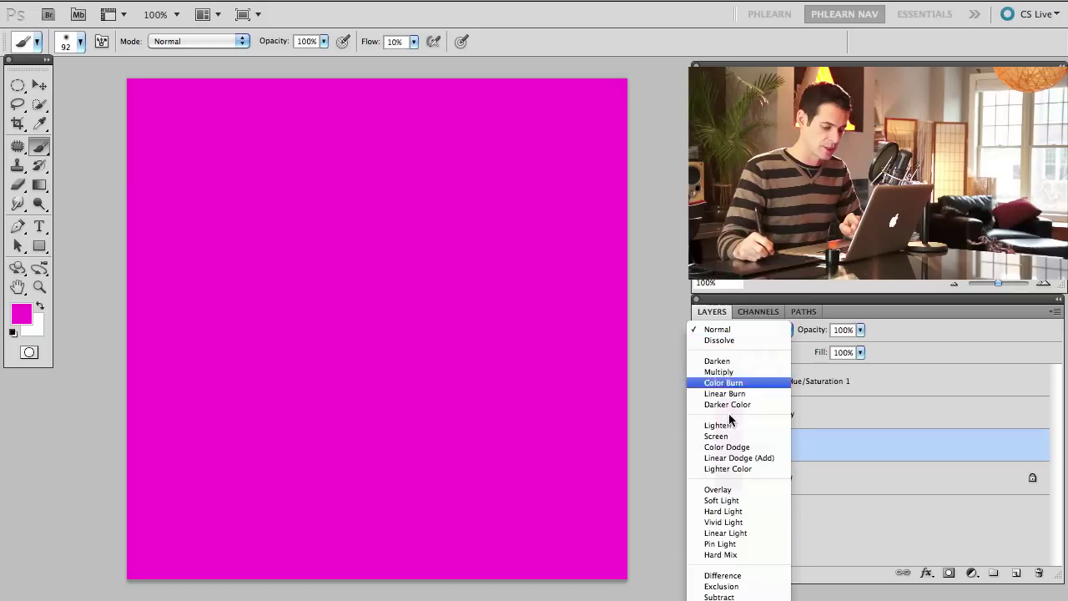
left_click(726, 593)
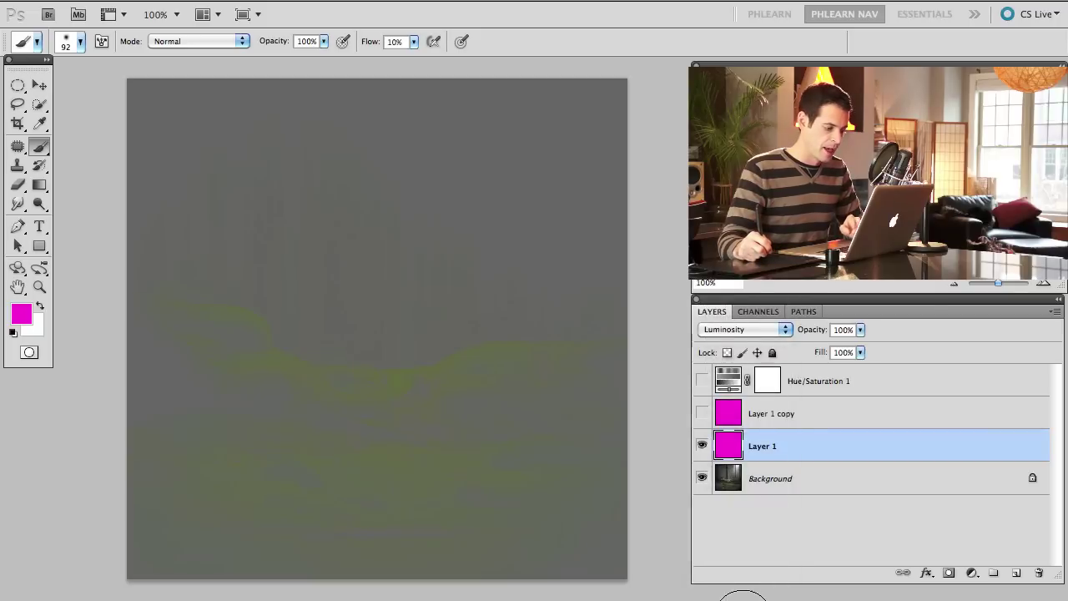
key("ctrl+plus")
key("ctrl+plus")
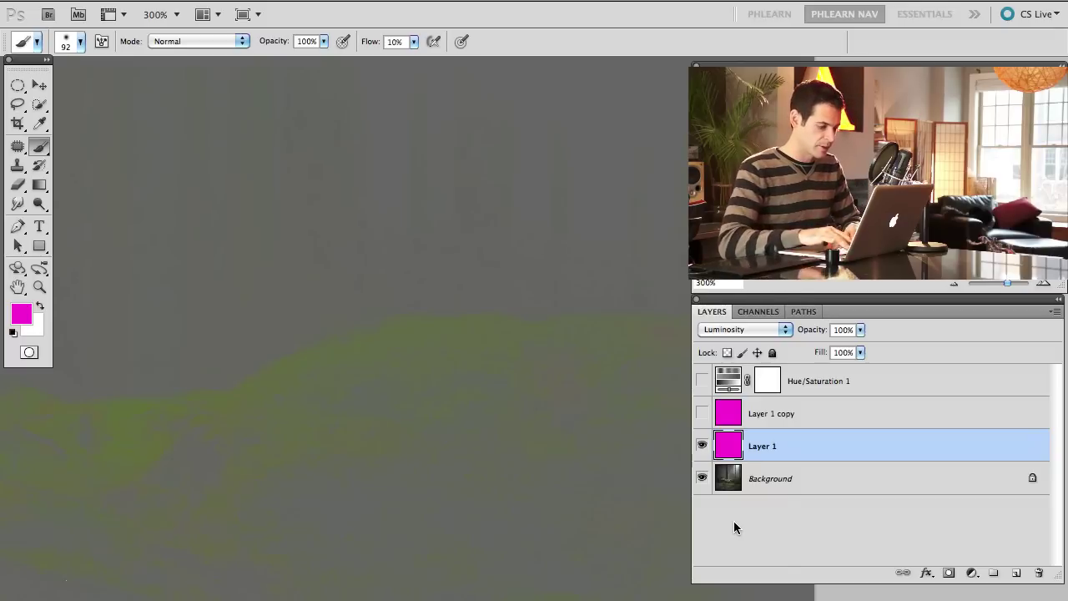
key("ctrl+minus")
key("ctrl+minus")
left_click_drag(539, 186, 362, 270)
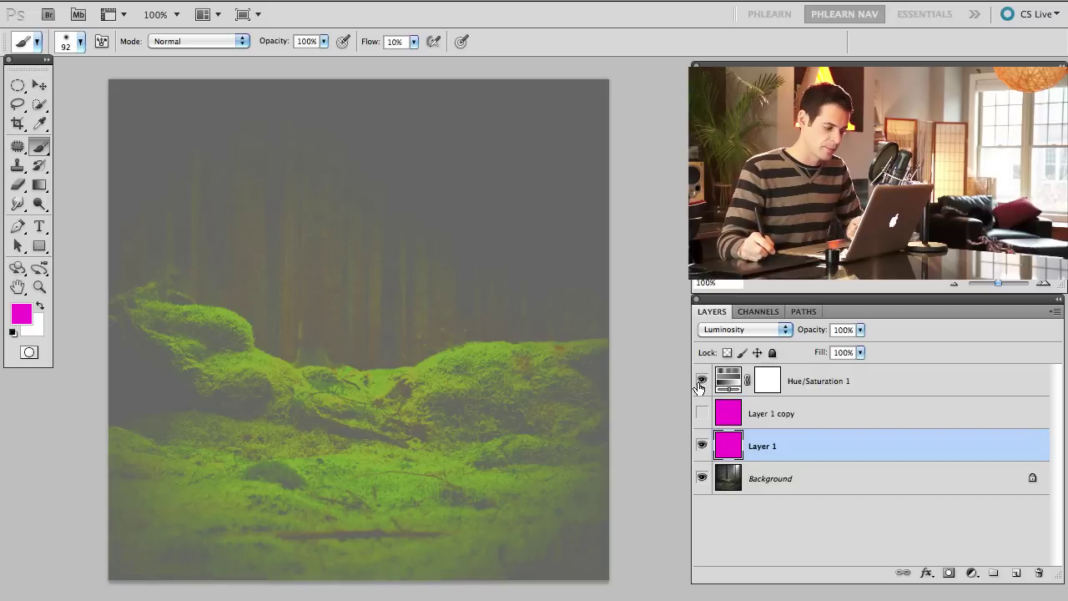
left_click(702, 382)
left_click(702, 382)
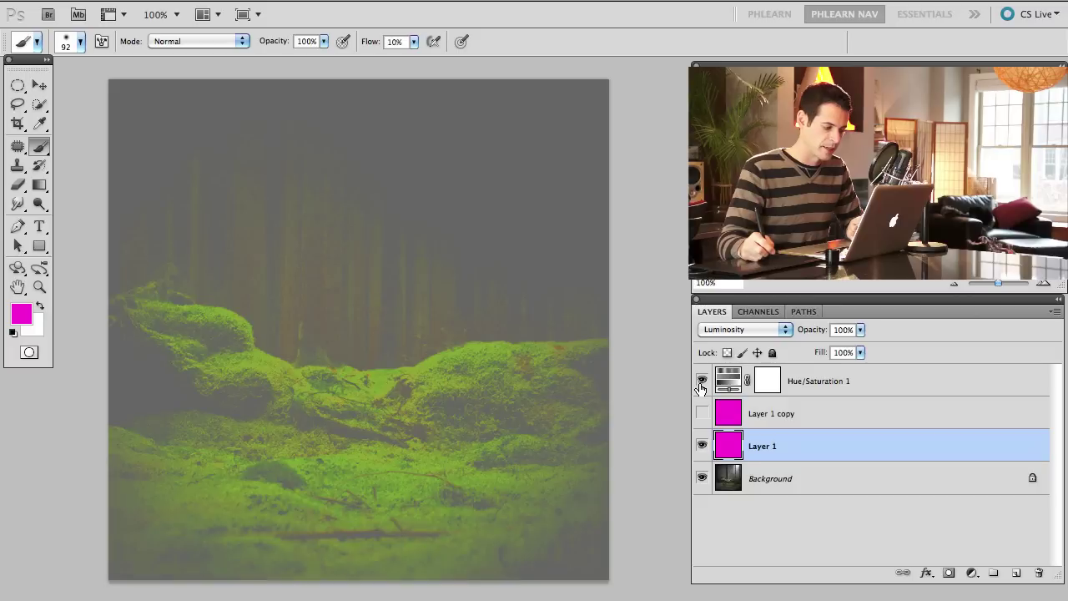
left_click(701, 383)
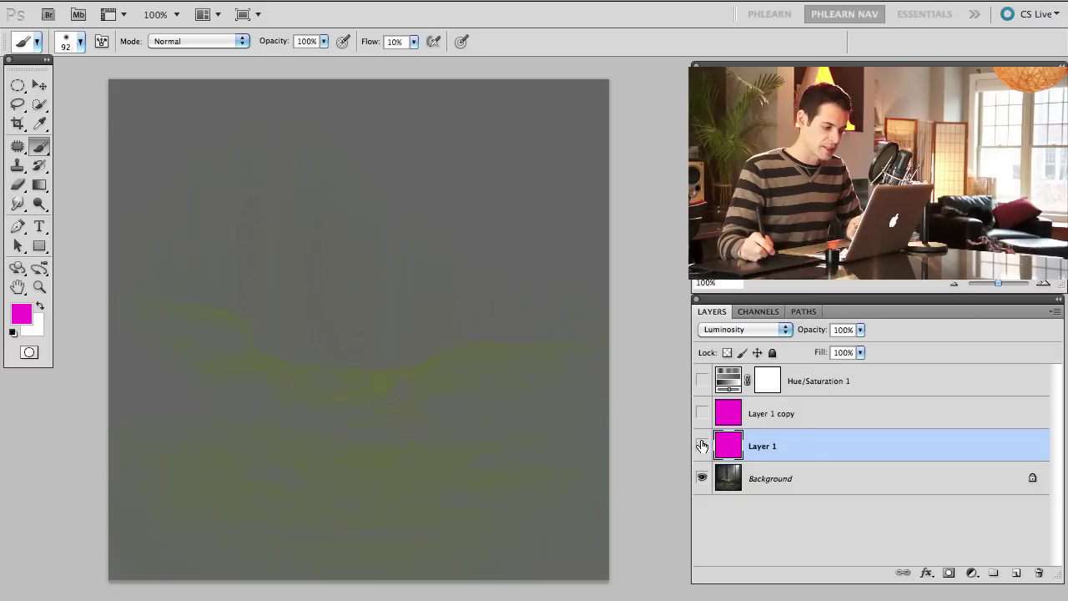
left_click(701, 446)
left_click(702, 447)
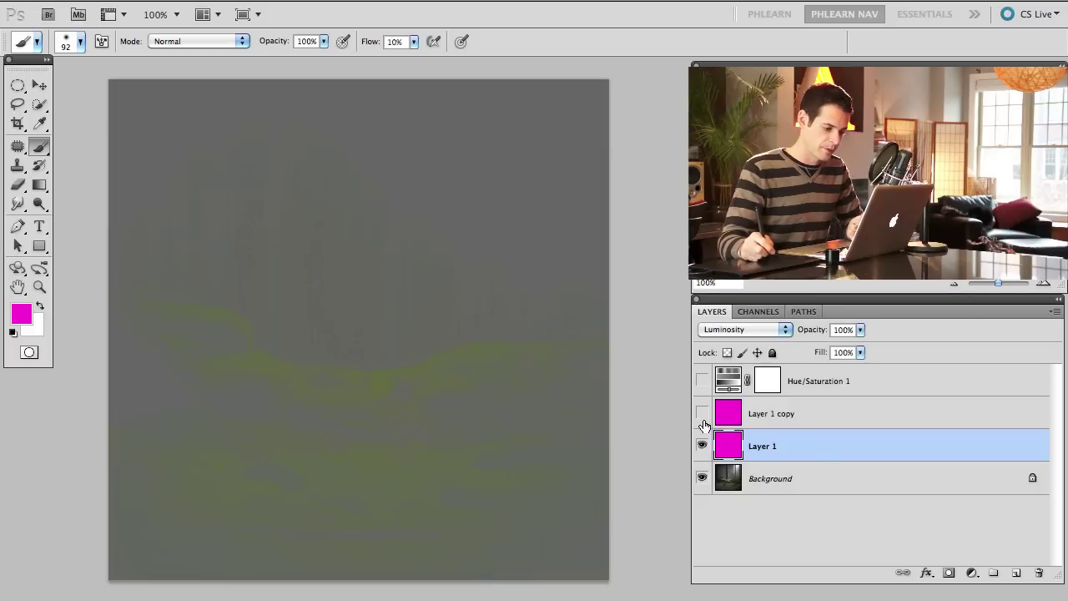
left_click(702, 382)
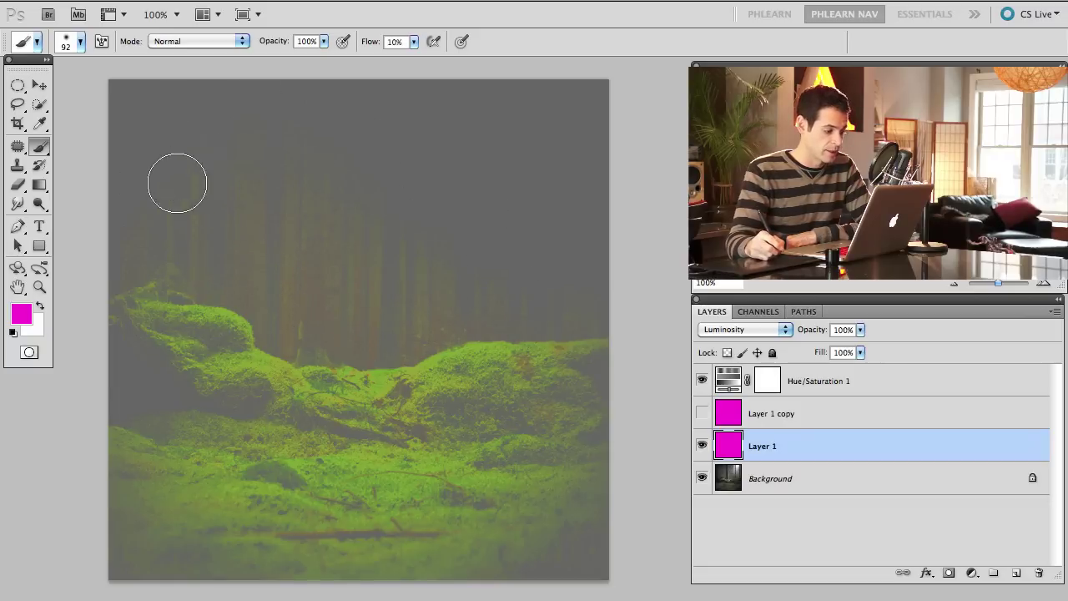
- Toggle Hue/Saturation 1 and Layer 1 to compare, then drag Layer 1 copy above Hue/Saturation 1
left_click(702, 380)
left_click(702, 446)
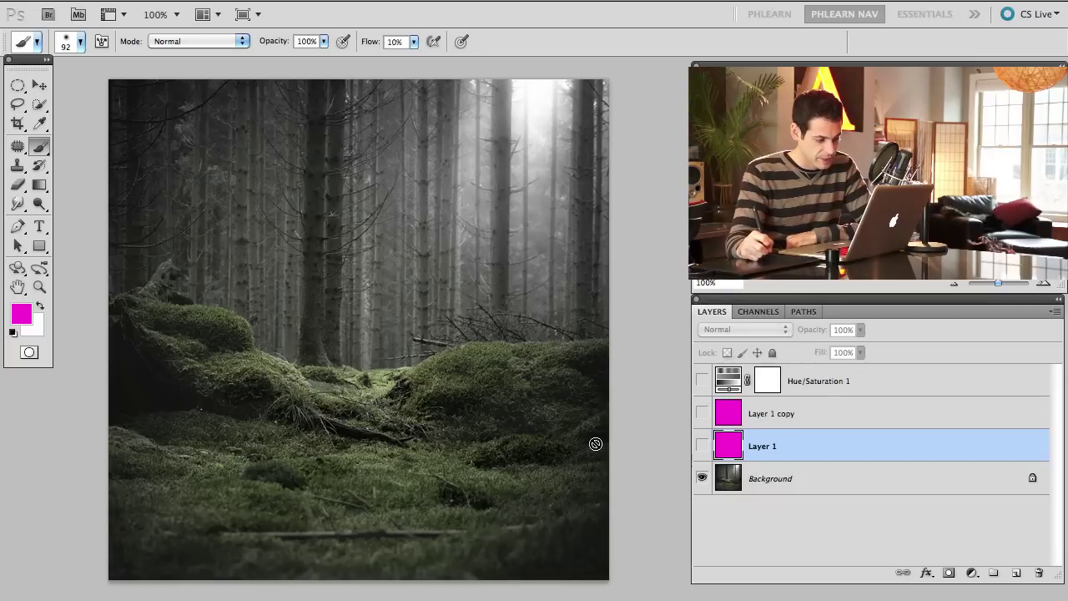
left_click(702, 445)
left_click(702, 380)
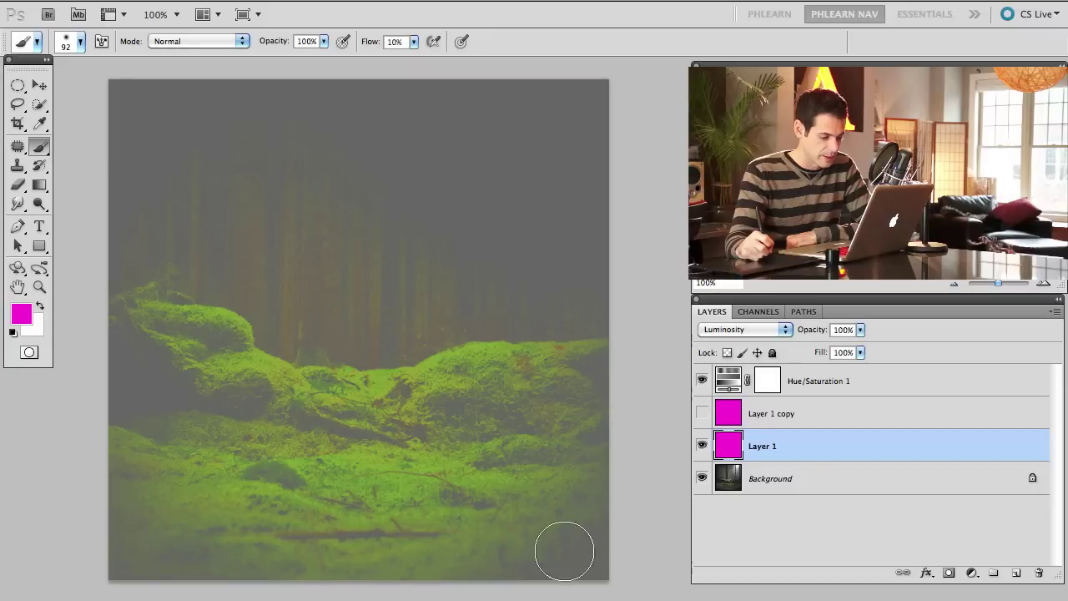
left_click(702, 381)
left_click(702, 446)
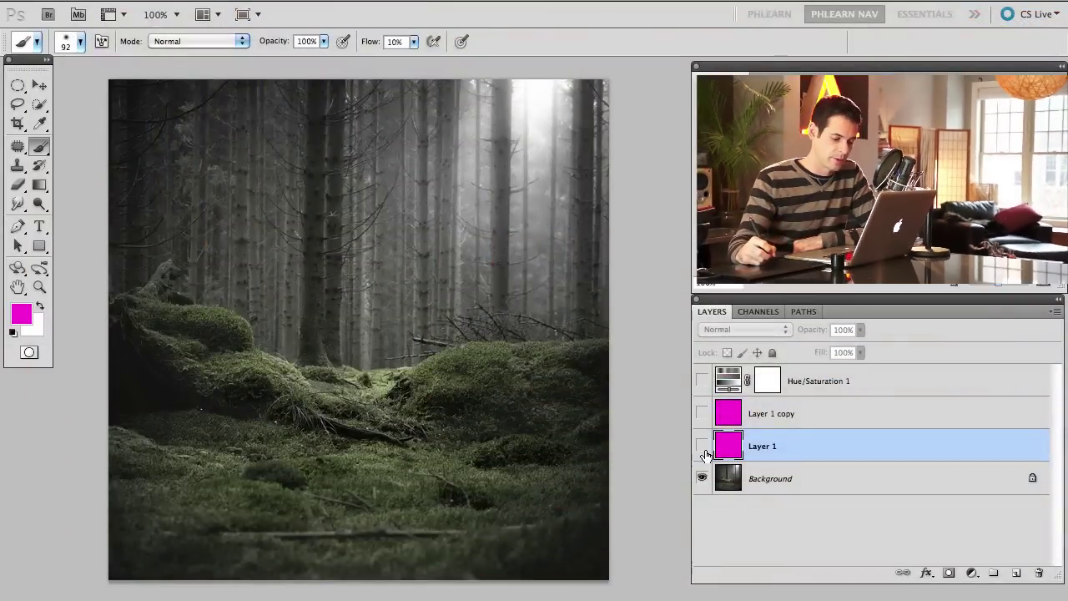
left_click(703, 445)
left_click(702, 380)
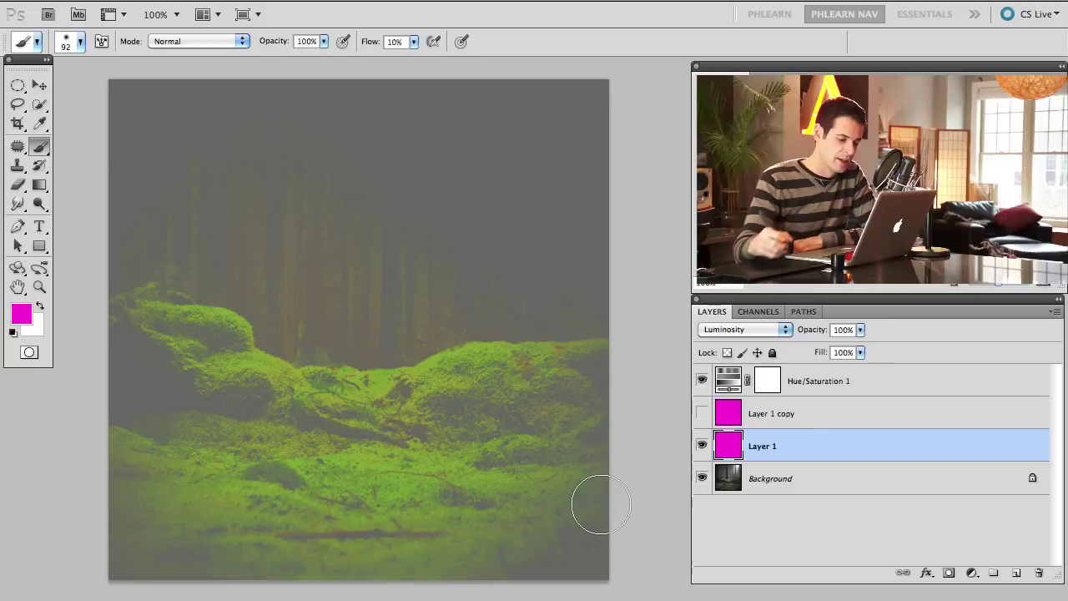
left_click_drag(789, 416, 801, 364)
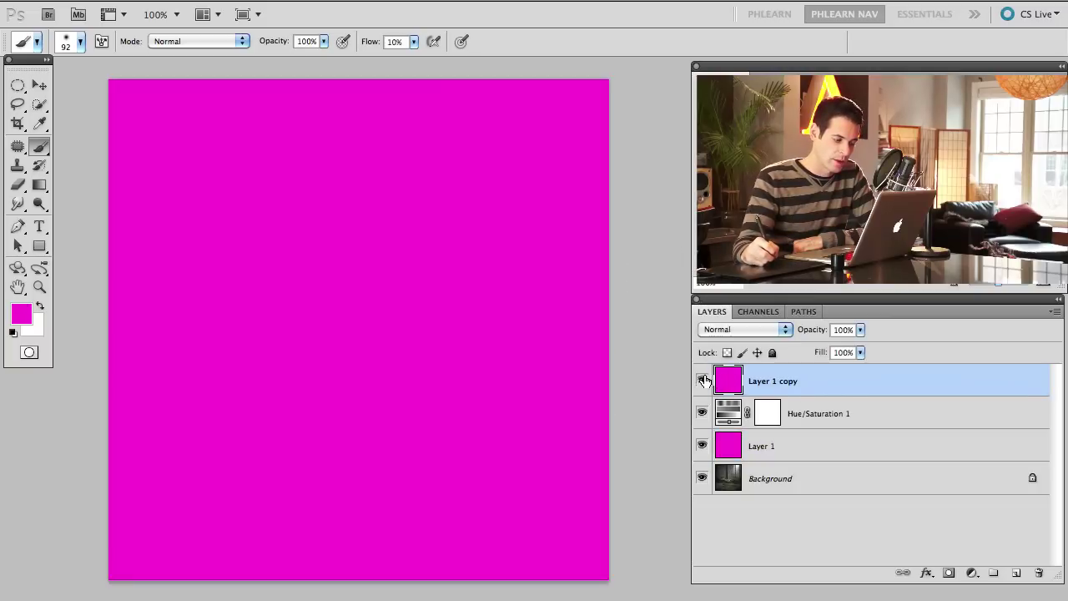
- Show Layer 1 copy and set its blend mode to Hue
left_click(702, 381)
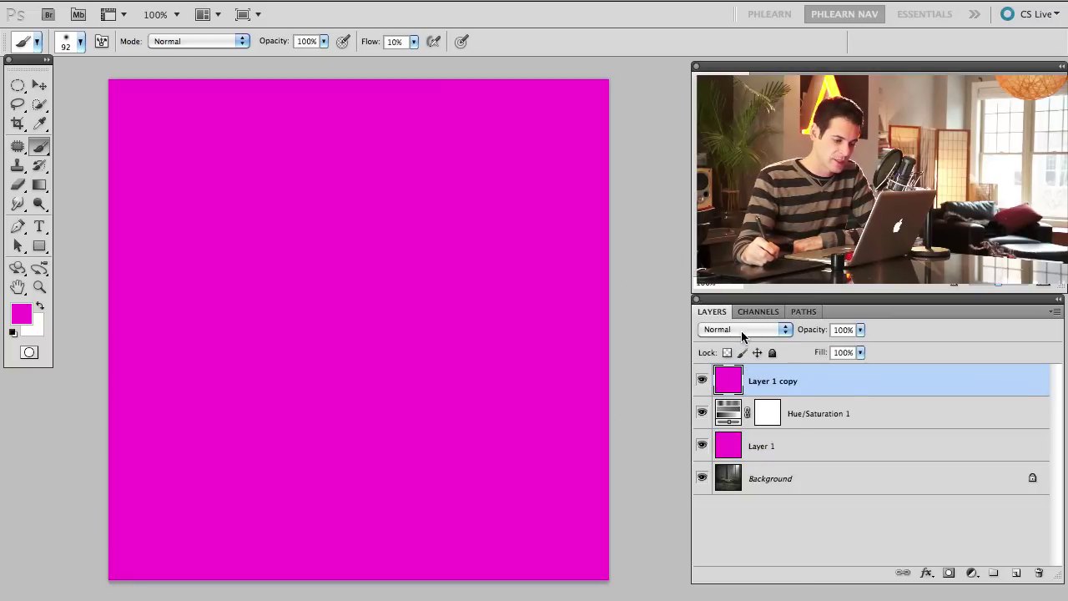
left_click(742, 332)
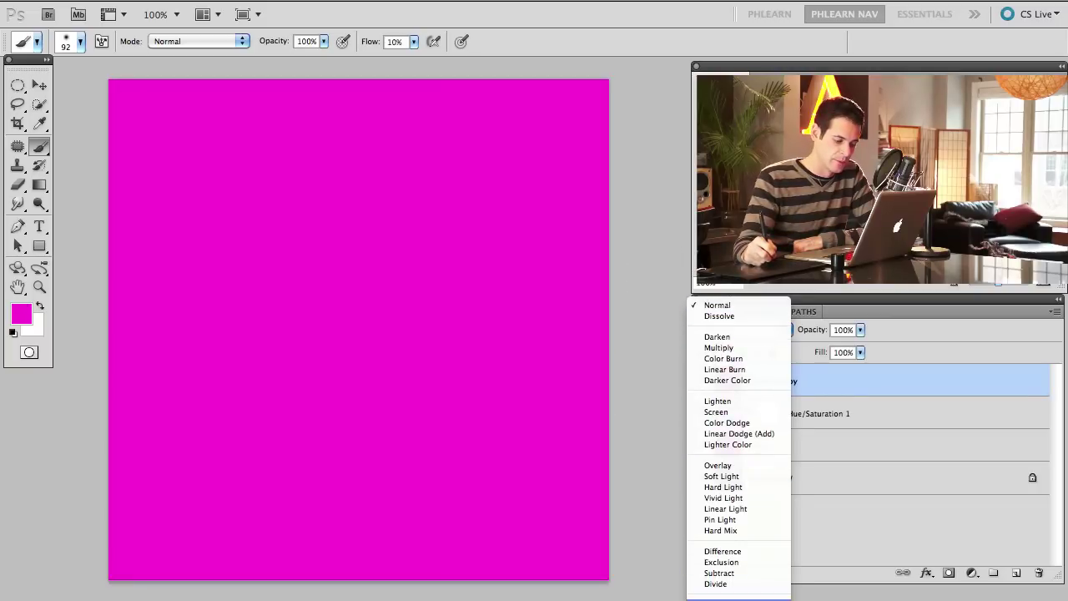
left_click(745, 596)
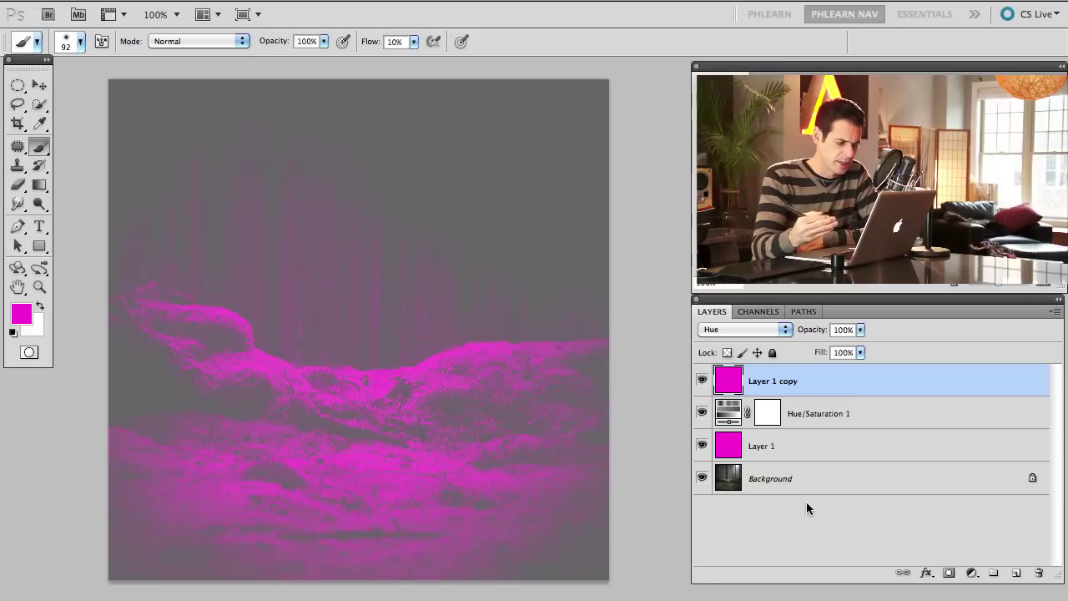
- Toggle the three effect layers off to compare with the original forest, then turn all back on
left_click(702, 381)
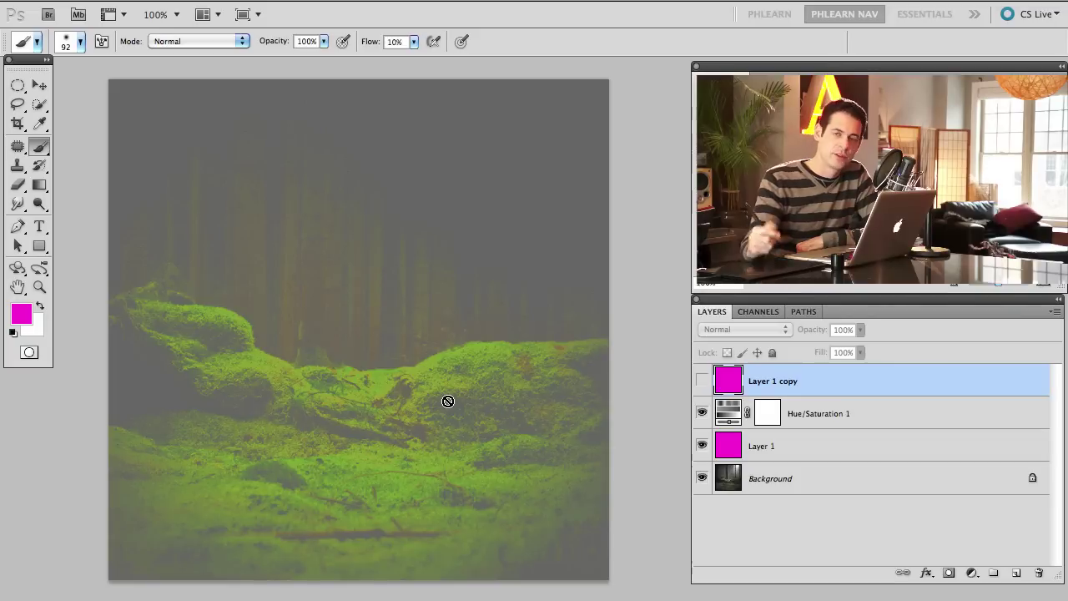
left_click(702, 380)
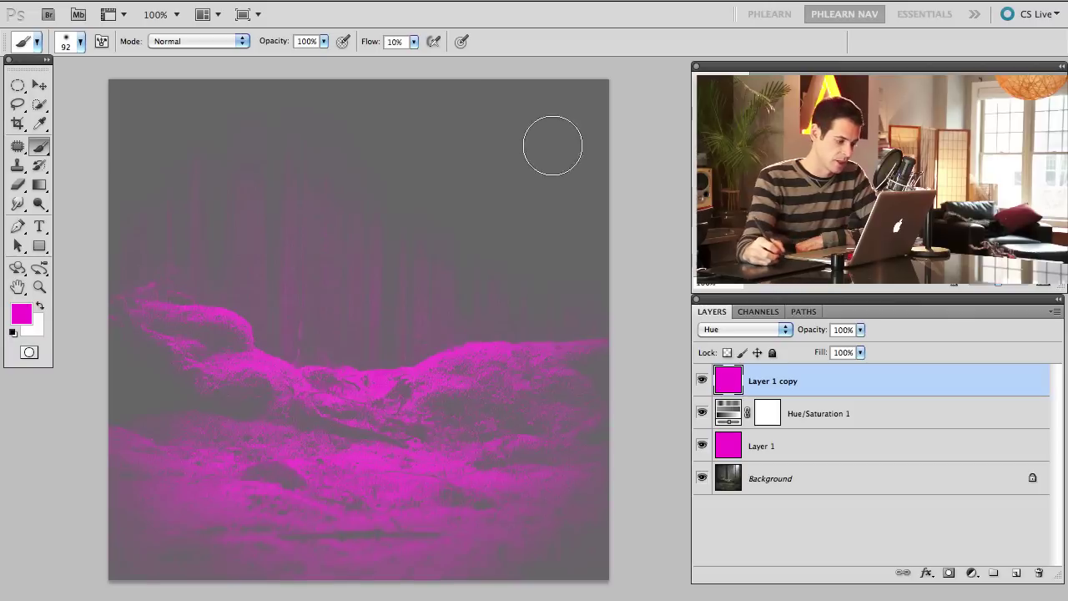
left_click(702, 381)
left_click(701, 442)
left_click(702, 413)
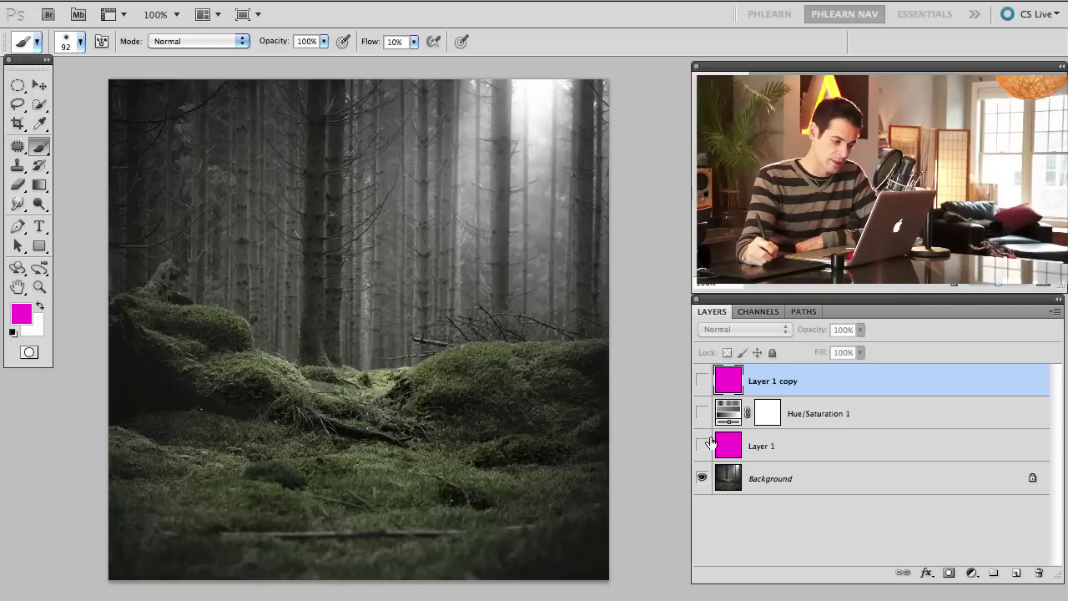
left_click_drag(702, 446, 702, 382)
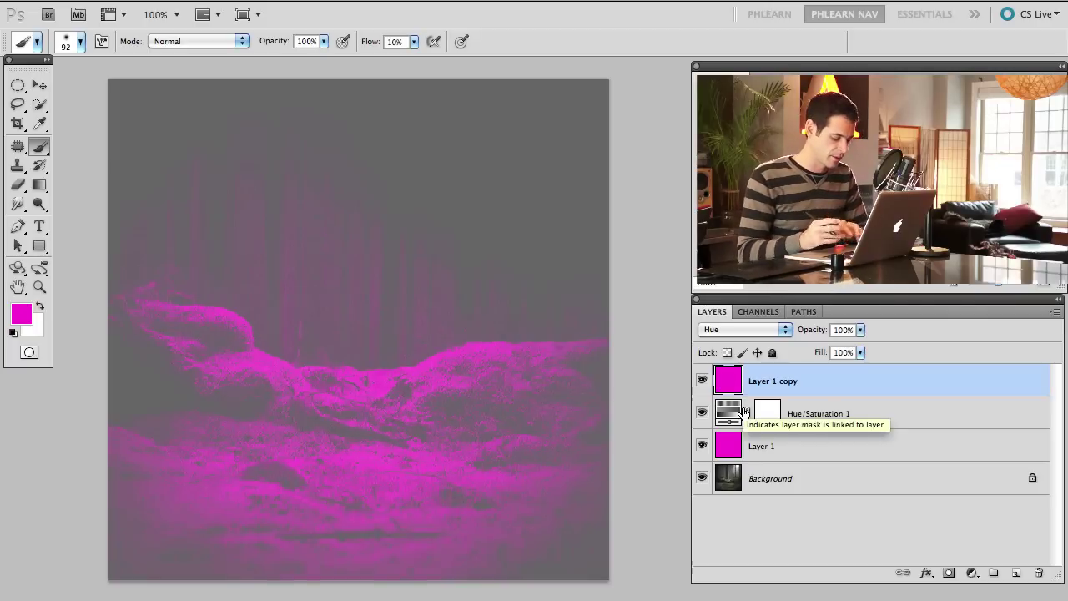
- Copy Layer 1 copy, Hue/Saturation 1 and Layer 1 into the parrot portrait document
key("f")
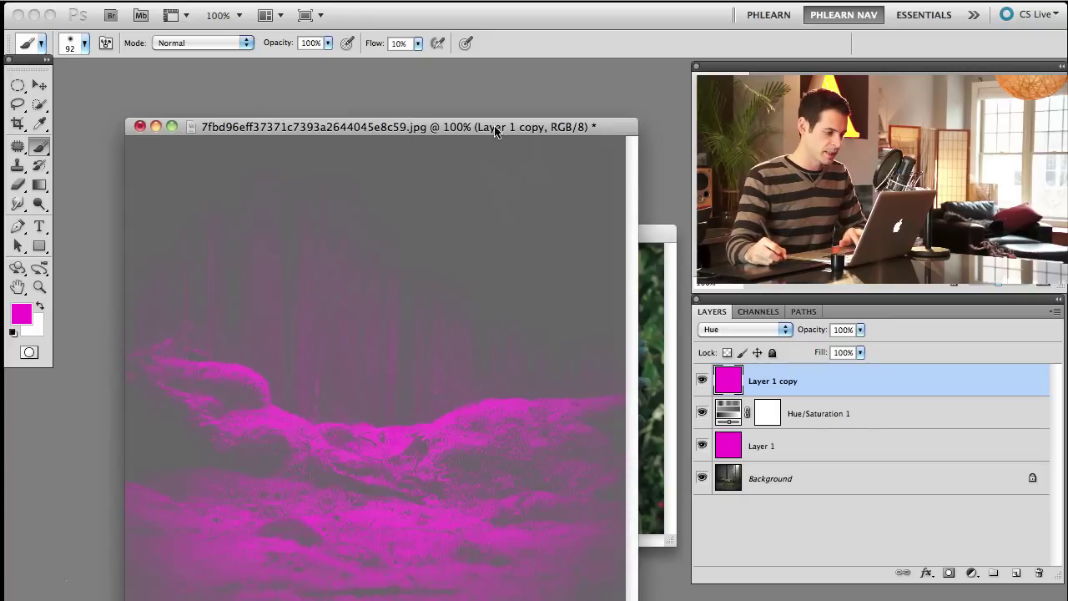
left_click_drag(494, 127, 401, 99)
left_click(776, 422, "shift")
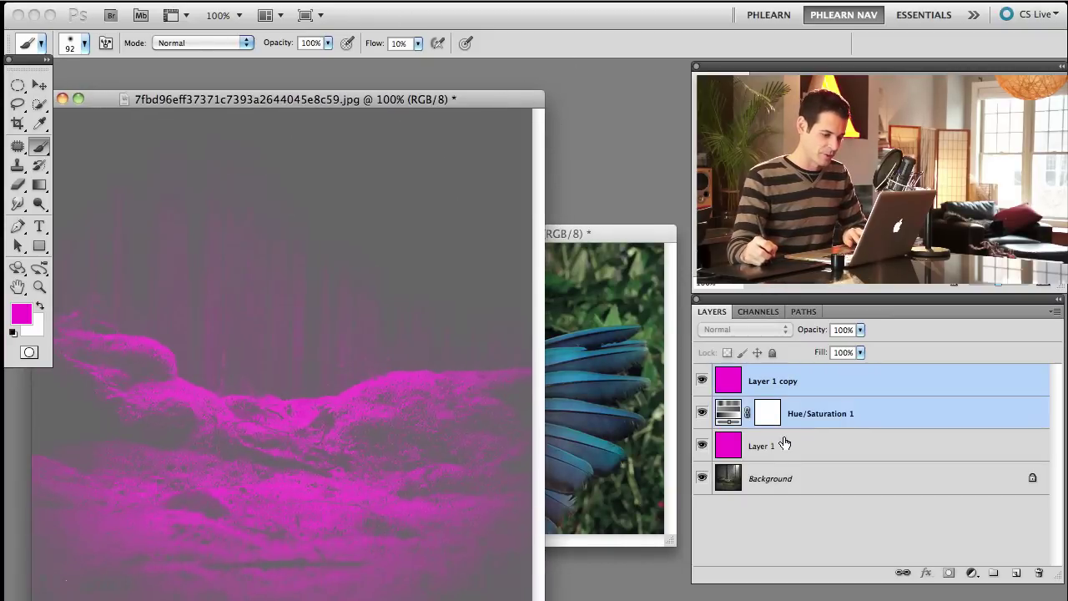
left_click(773, 449, "shift")
key("v")
left_click_drag(352, 365, 599, 386)
- Hide the three imported layers, then show only the Luminosity-blended Layer 1 over the portrait
key("f")
left_click(702, 376)
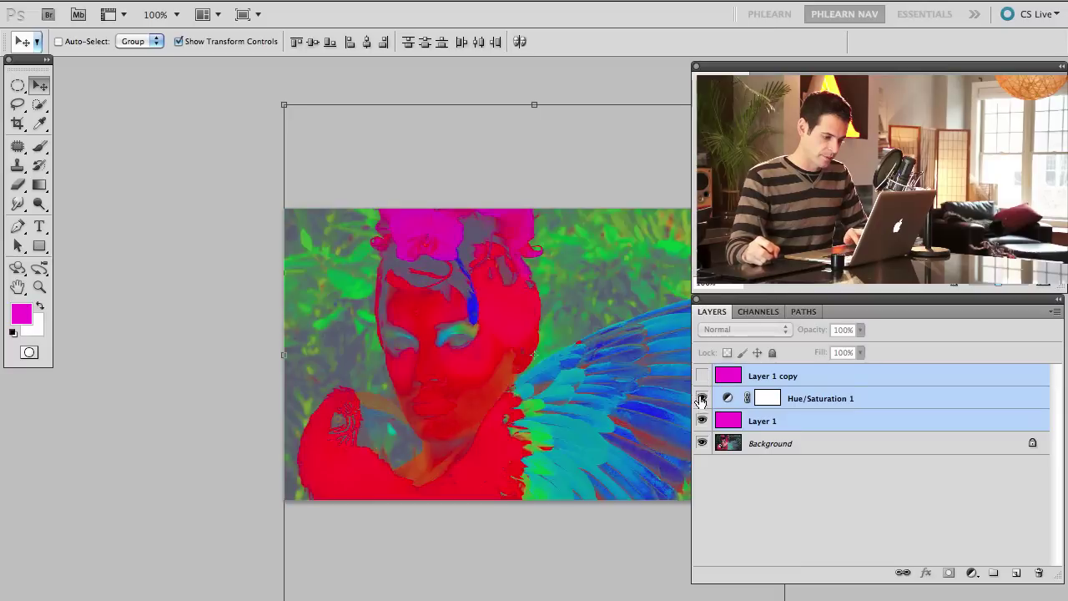
left_click(701, 398)
left_click(702, 421)
left_click_drag(620, 422, 465, 394)
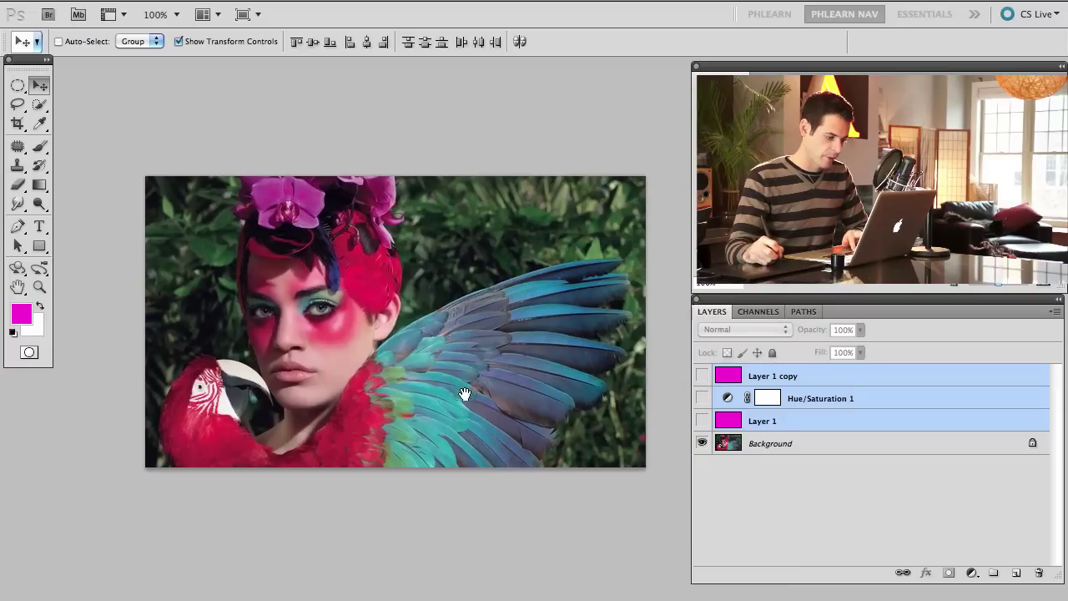
left_click(772, 422)
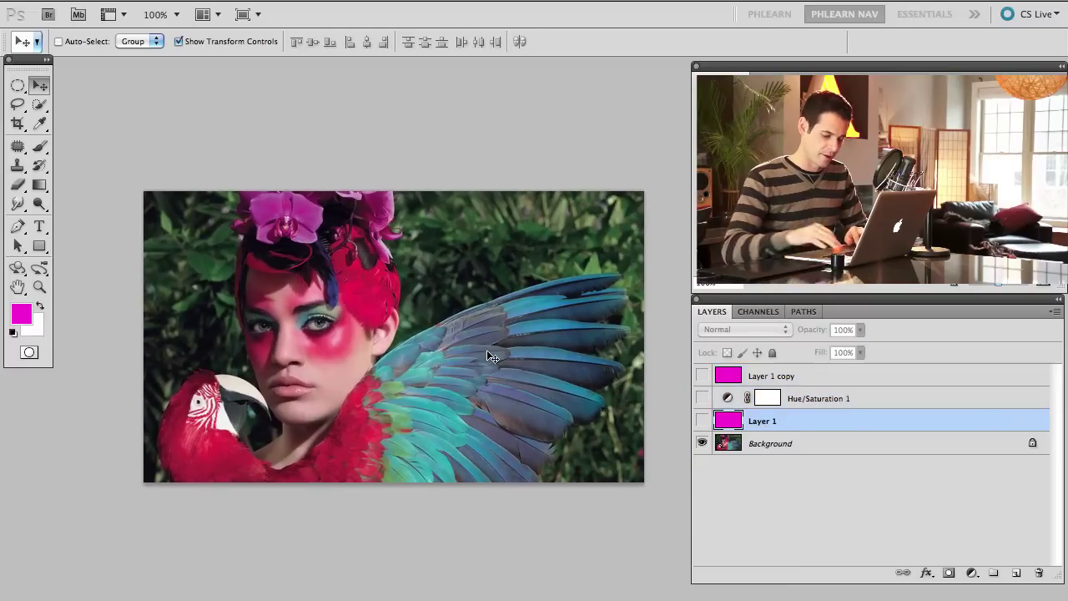
left_click(487, 350, "ctrl")
left_click(198, 272, "alt")
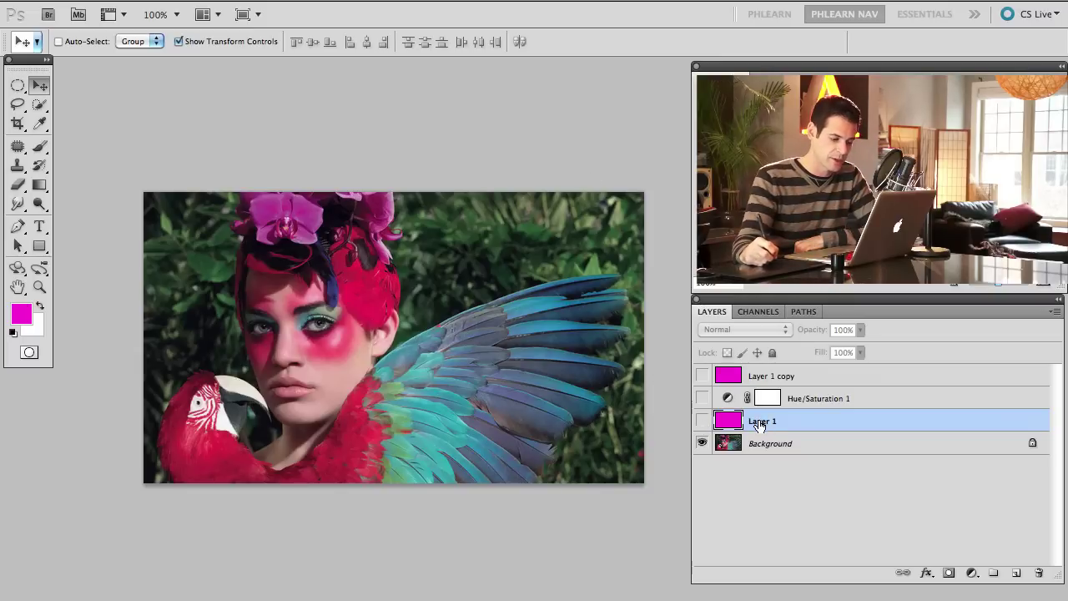
left_click(702, 421)
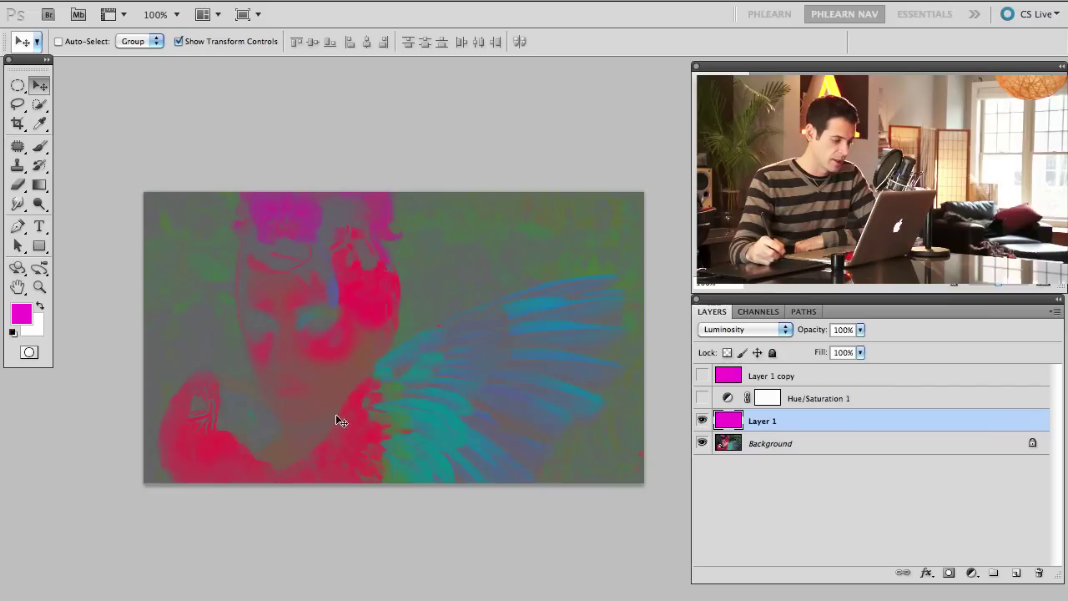
- Toggle Hue/Saturation 1 on and off to compare, leaving it hidden
left_click(702, 398)
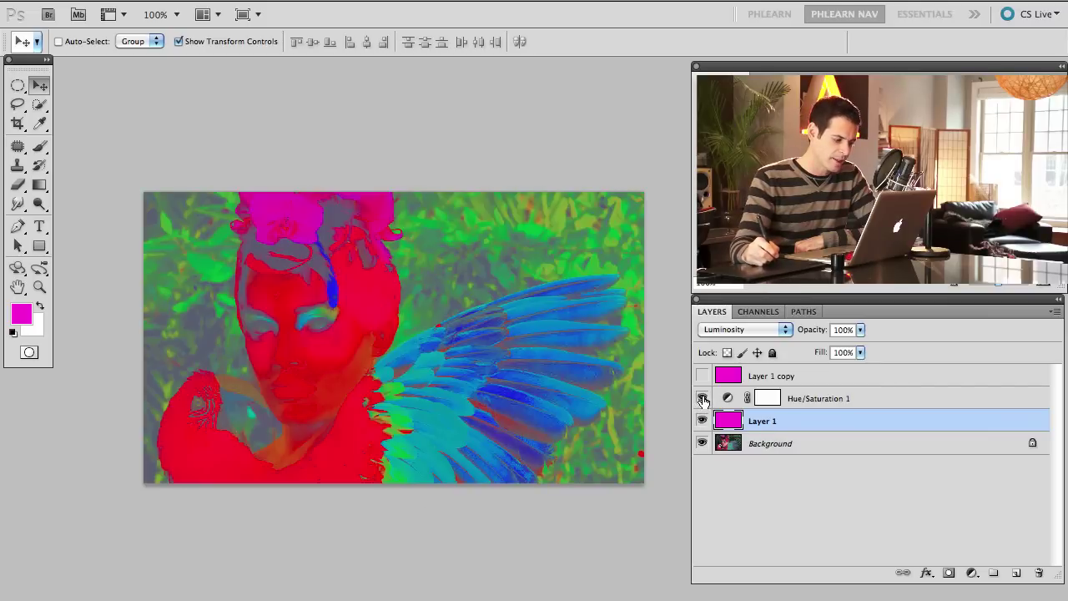
left_click(702, 400)
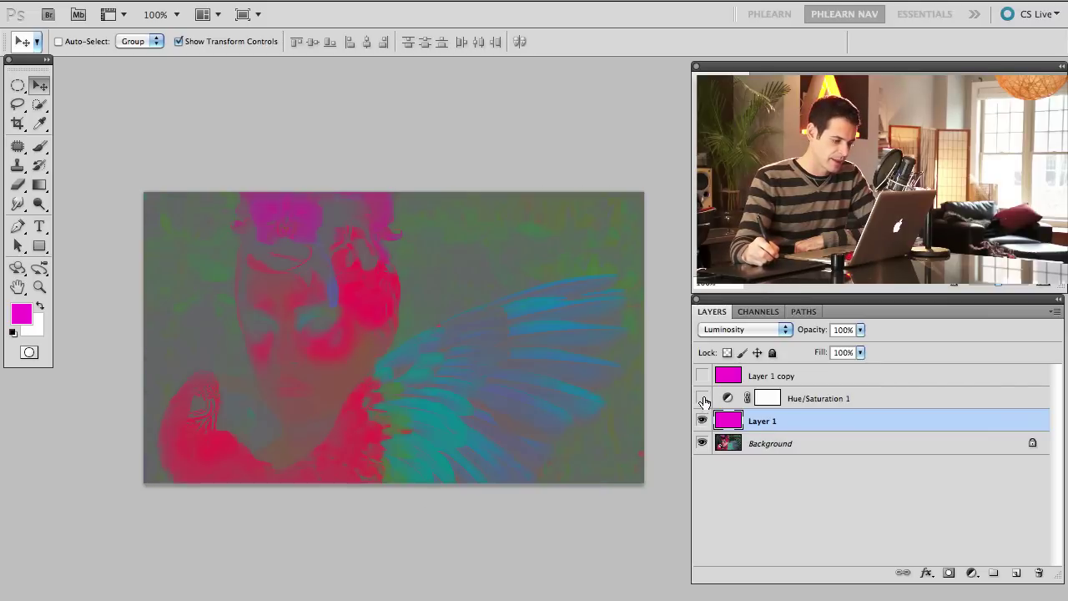
left_click(703, 400)
left_click(702, 402)
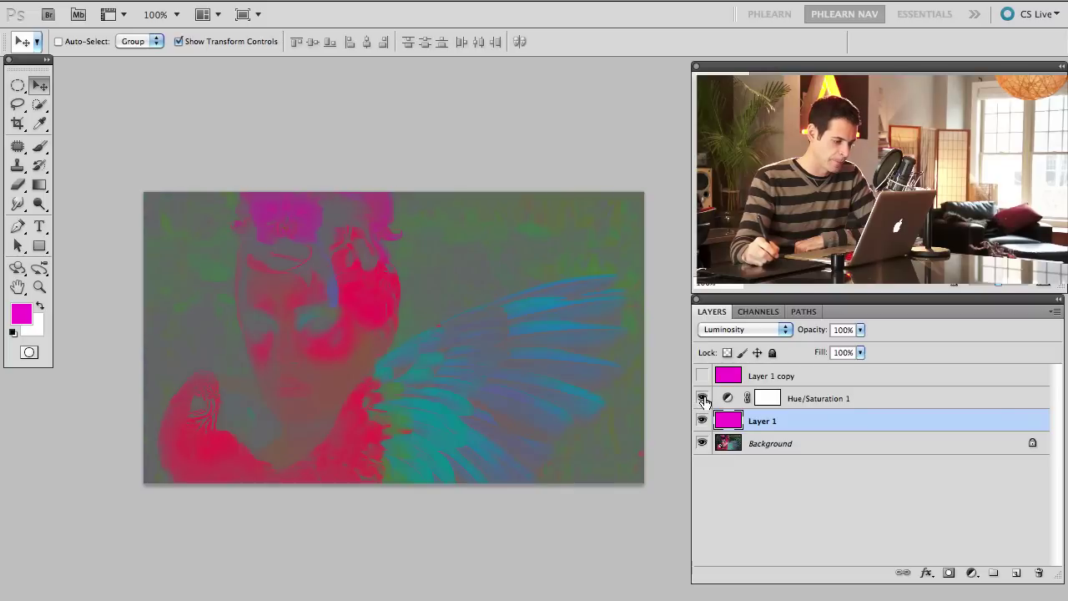
left_click(702, 400)
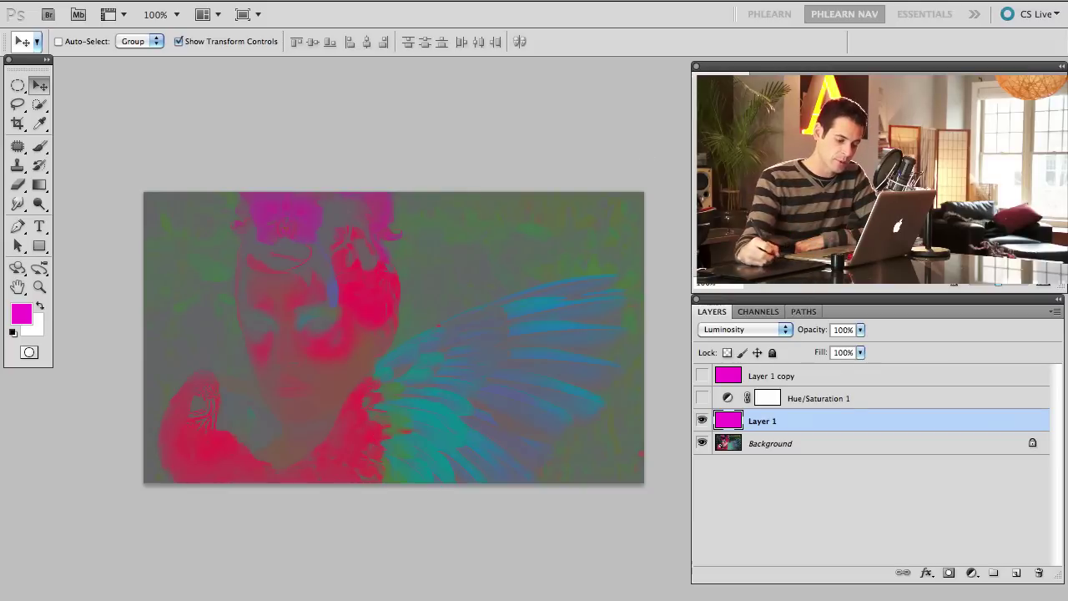
- Compare Layer 1 copy and Layer 1 effects on the portrait, then hide both
left_click(703, 375)
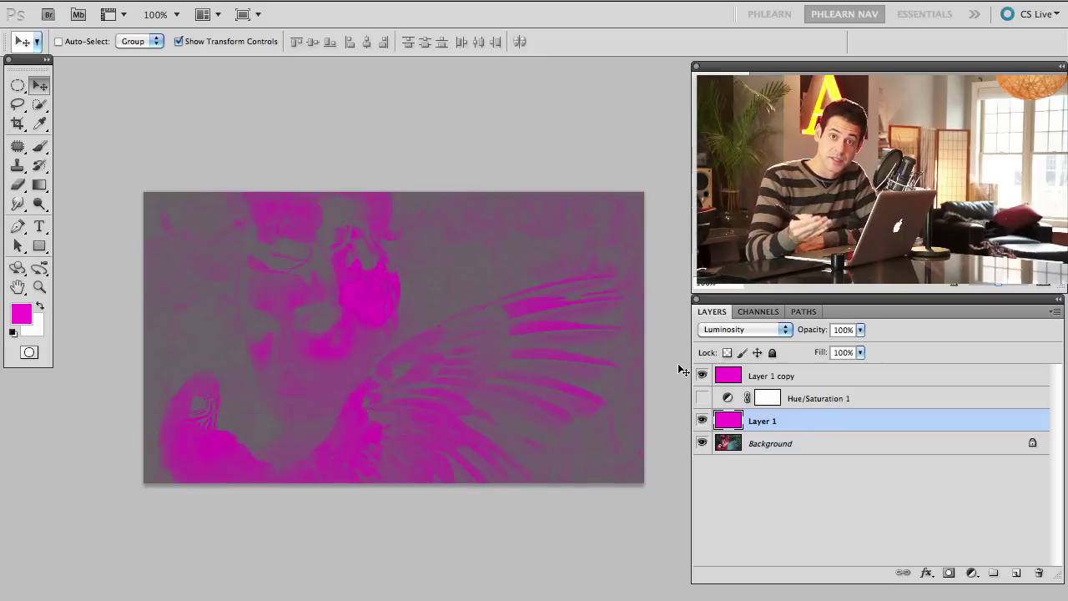
left_click(703, 421)
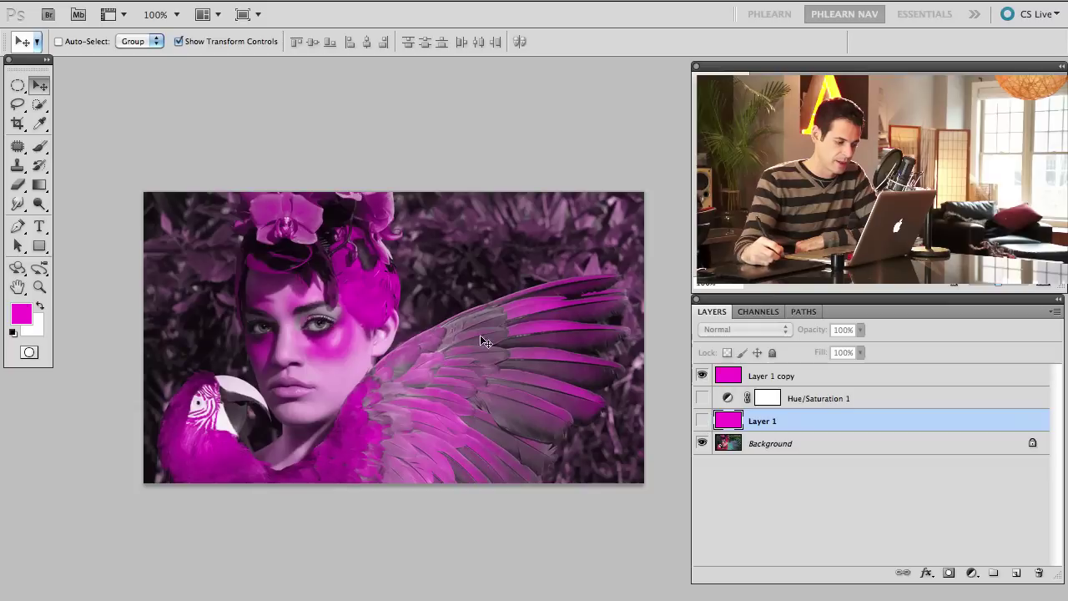
left_click(702, 421)
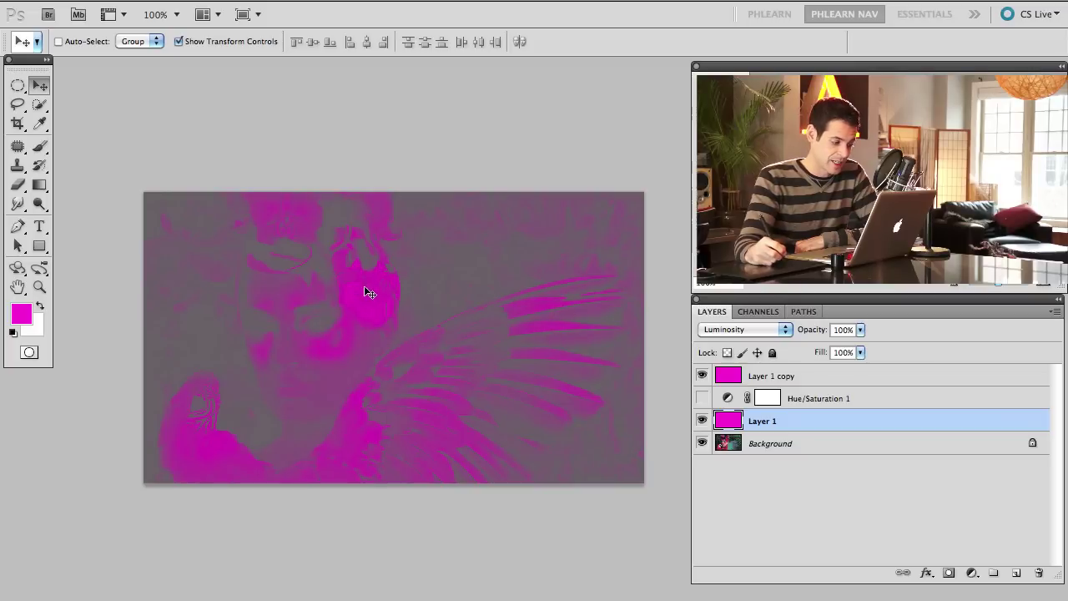
left_click(702, 376)
left_click(702, 420)
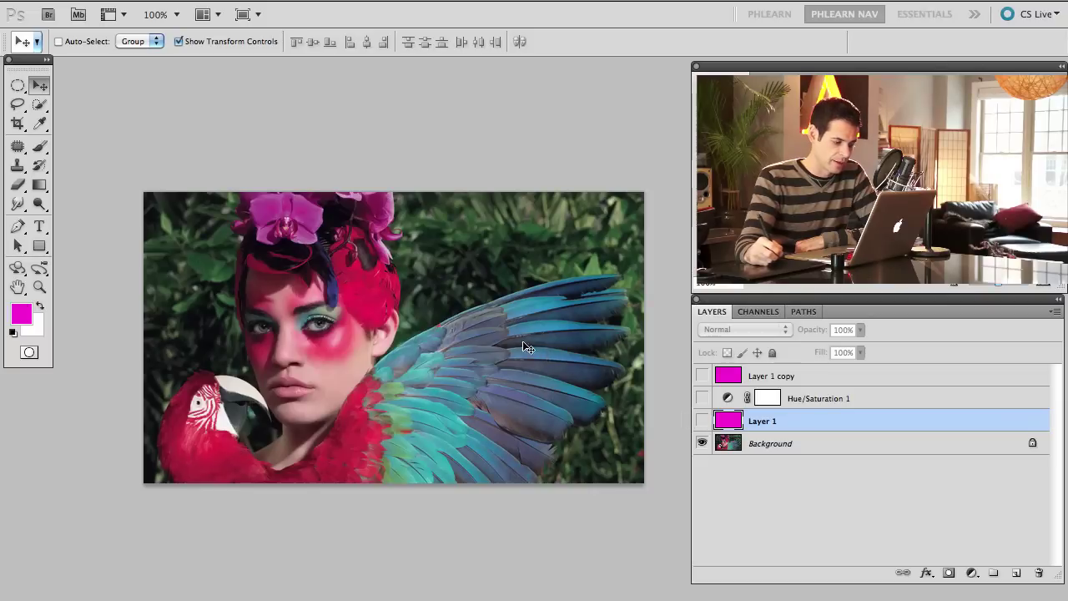
left_click(701, 421)
left_click(702, 377)
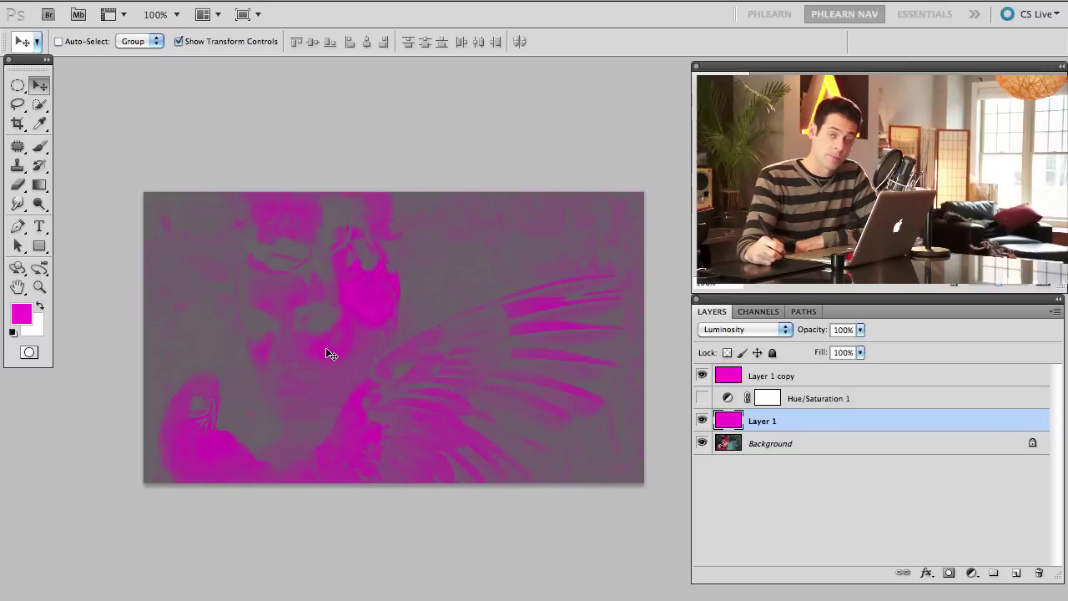
left_click(702, 376)
left_click(702, 423)
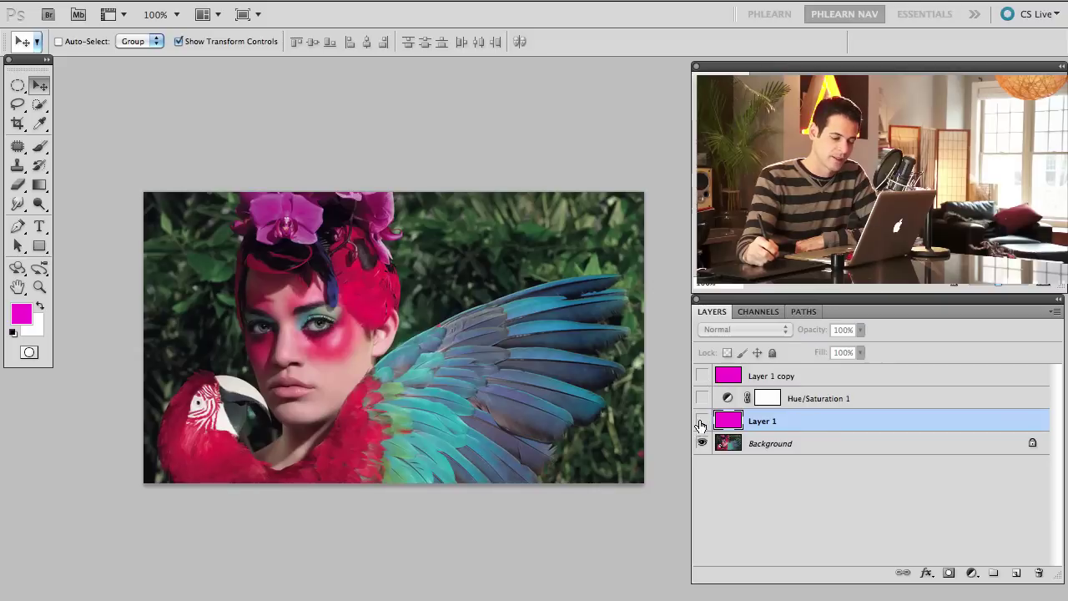
- Group Layer 1 copy, Hue/Saturation 1 and Layer 1 into Group 1, then select Background
left_click(793, 451)
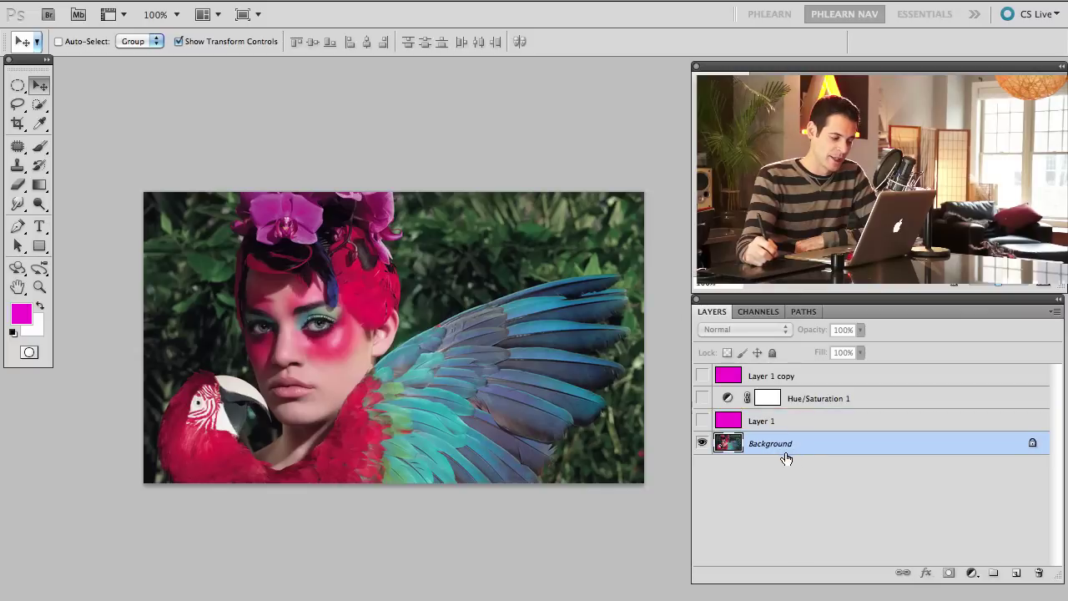
left_click(780, 421)
left_click(802, 379, "shift")
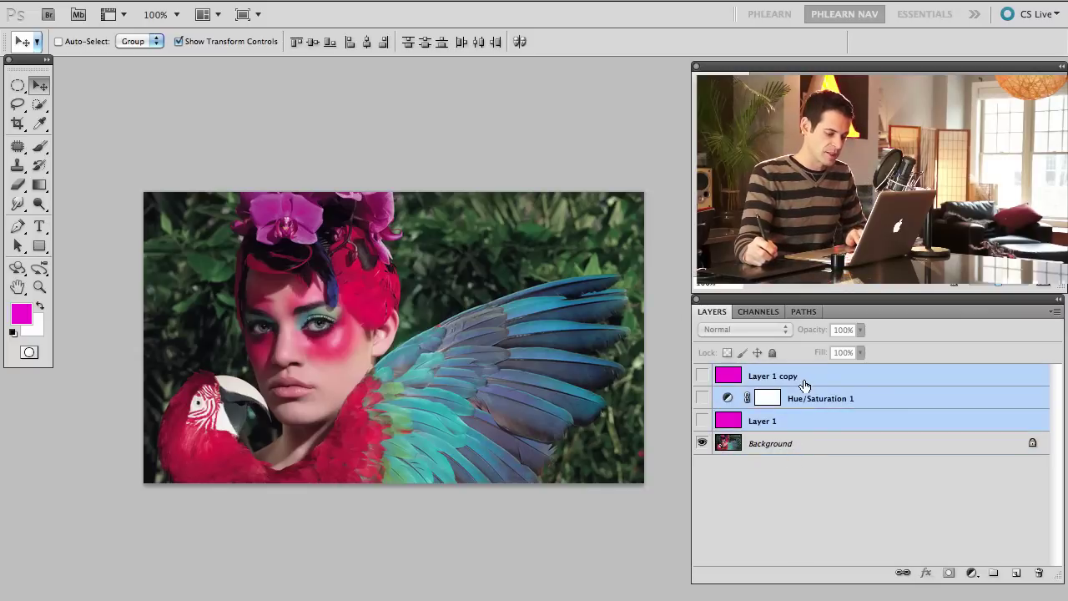
key("super+g")
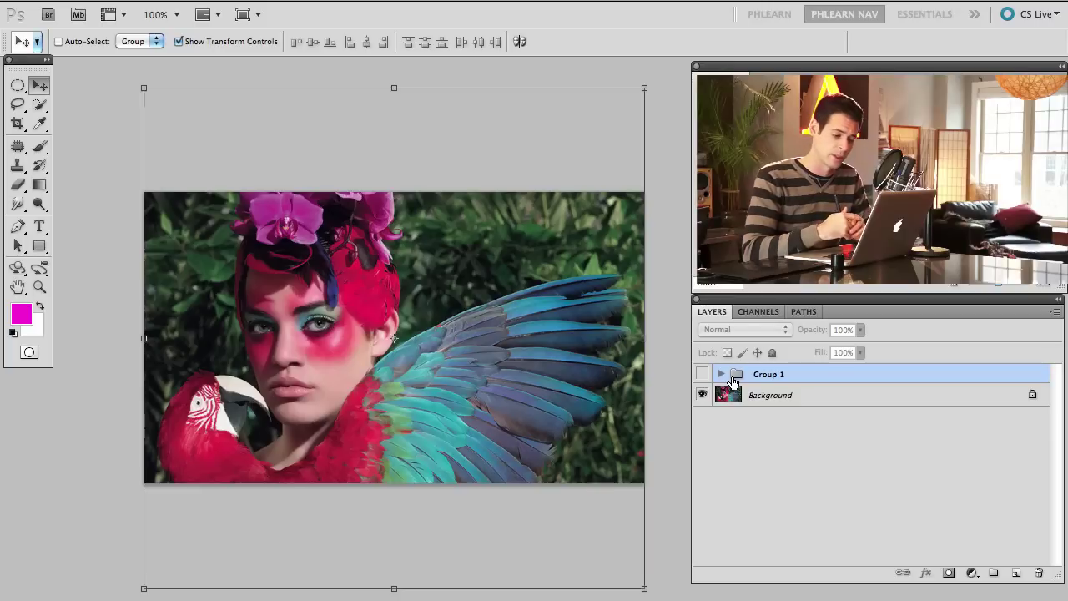
left_click(790, 403)
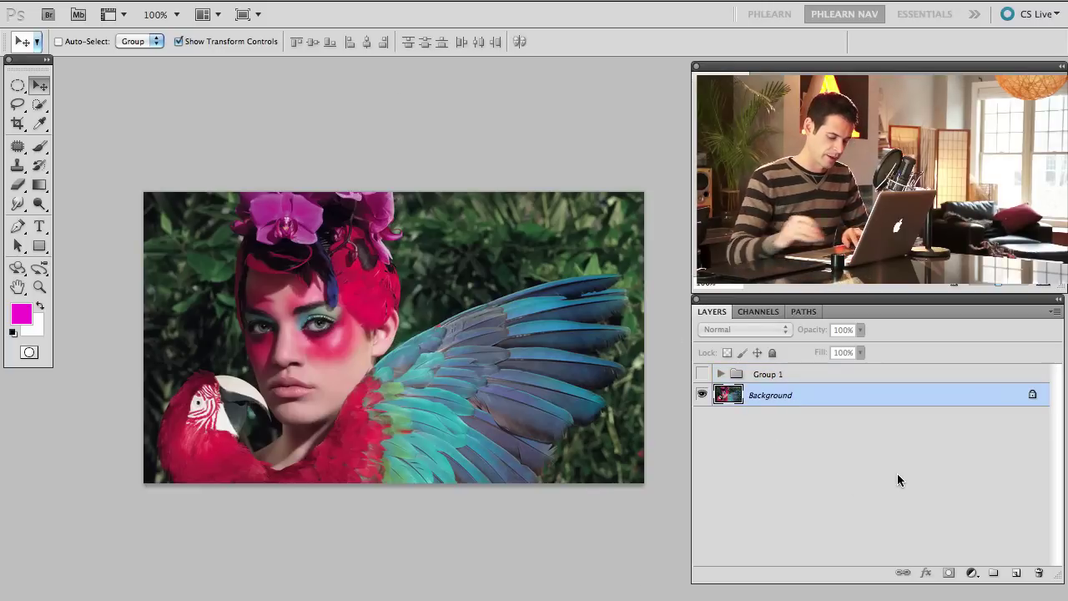
- Create Layer 2 above Background, fill it with 50% gray, and set its blend mode to Saturation
key("super+alt+shift+n")
key("shift+BackSpace")
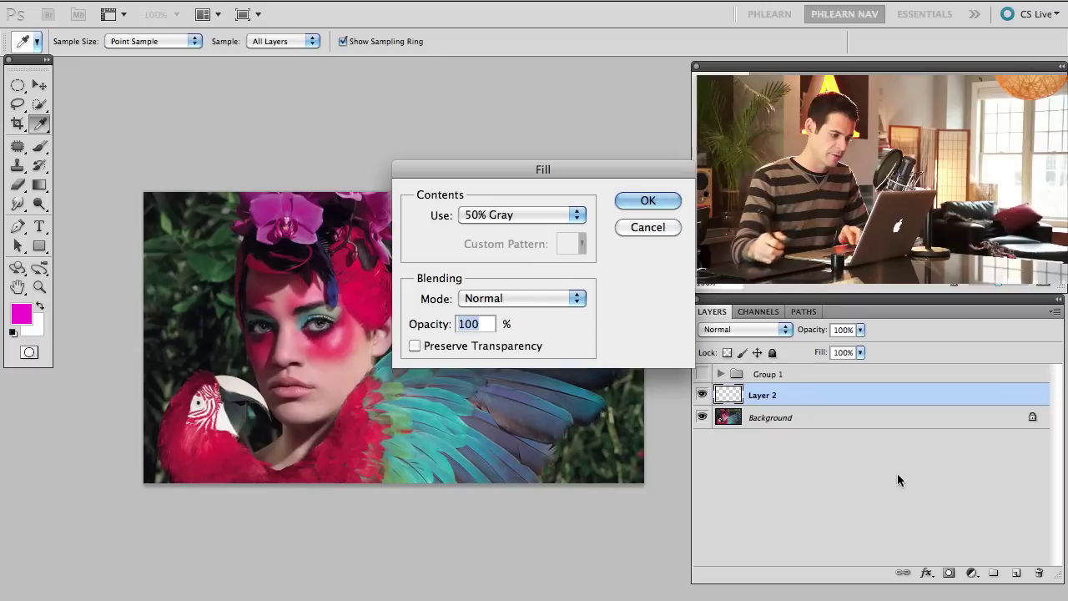
left_click(648, 201)
key("v")
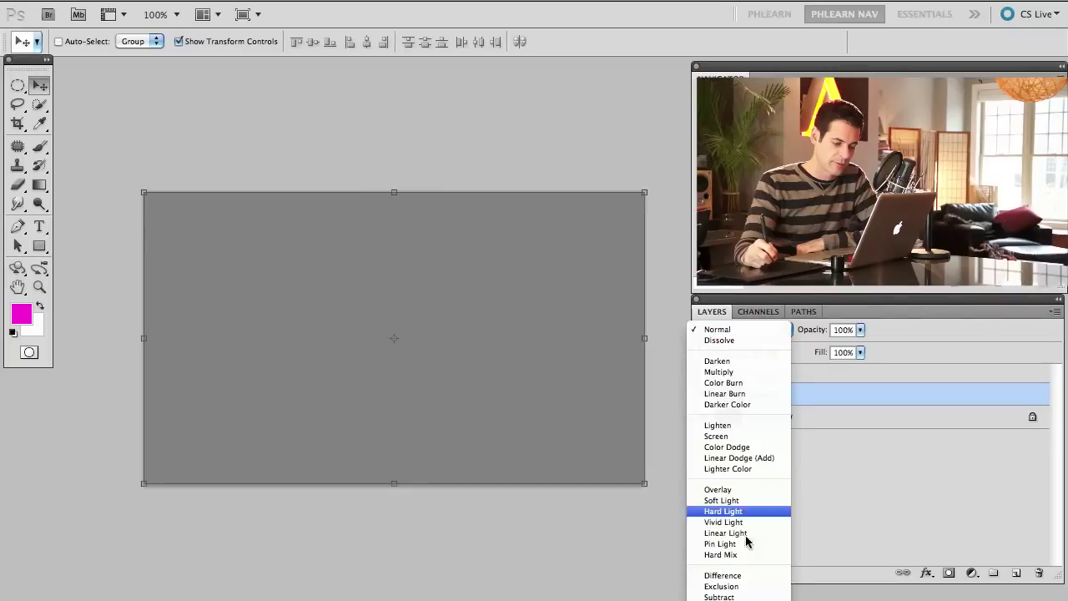
left_click(718, 589)
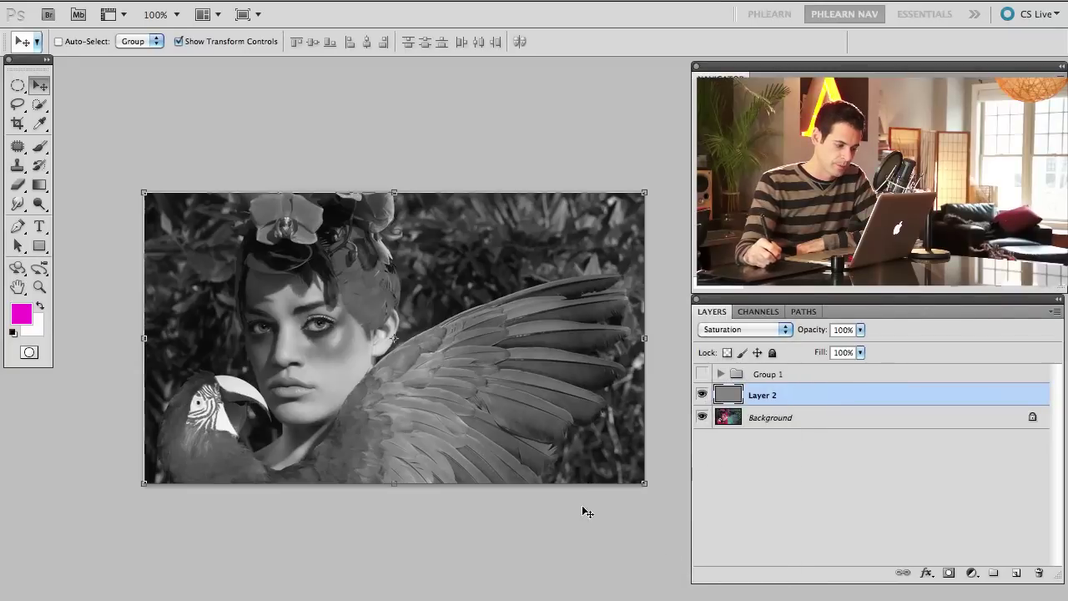
- In Layer 2's blending options, split the Underlying Layer white slider to 0/223 and confirm
double_click(808, 392)
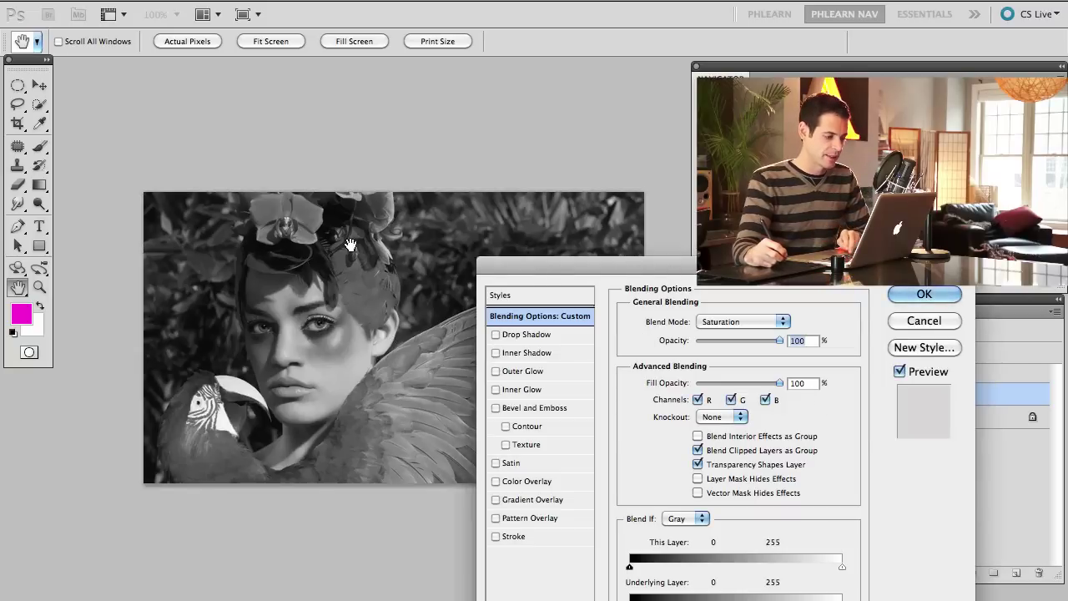
left_click_drag(472, 338, 26, 92)
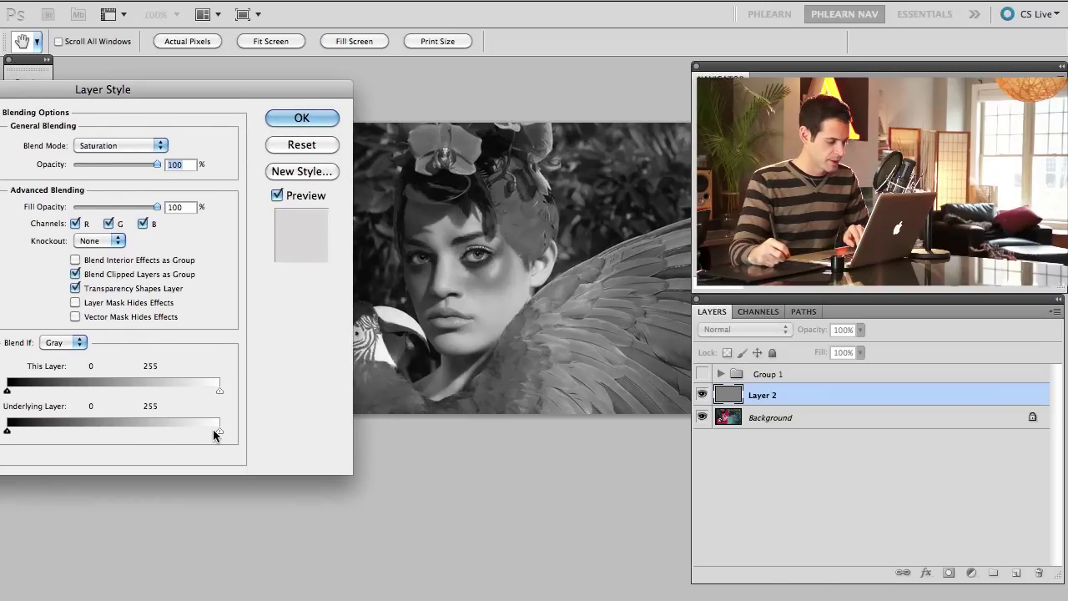
left_click_drag(213, 429, 4, 414)
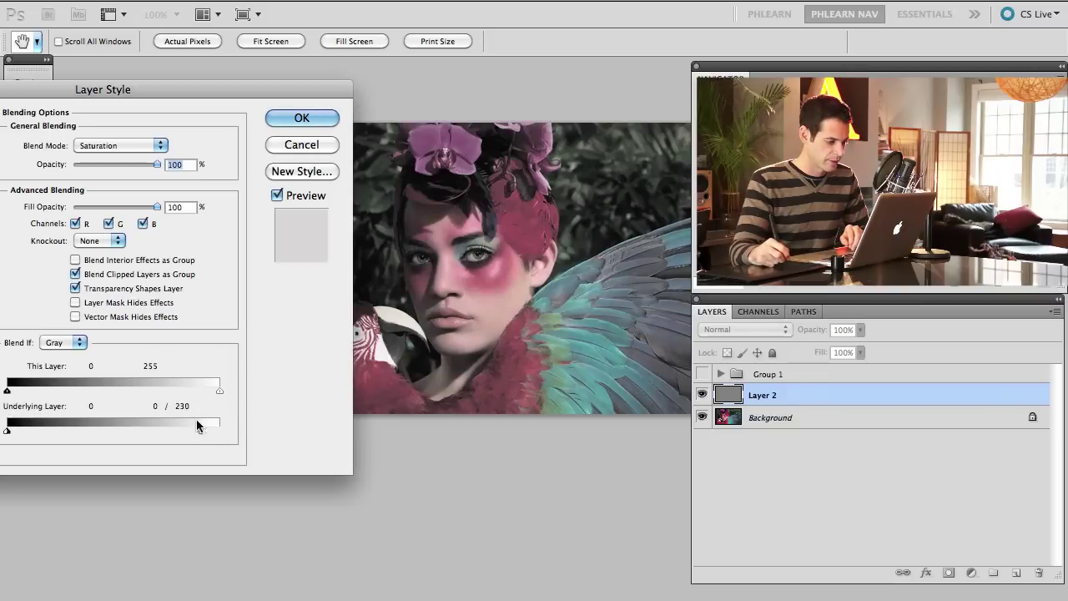
left_click_drag(220, 428, 194, 426)
left_click(282, 122)
- Zoom to 200% on the face and wing and toggle Layer 2 to compare the desaturation
key("super+plus")
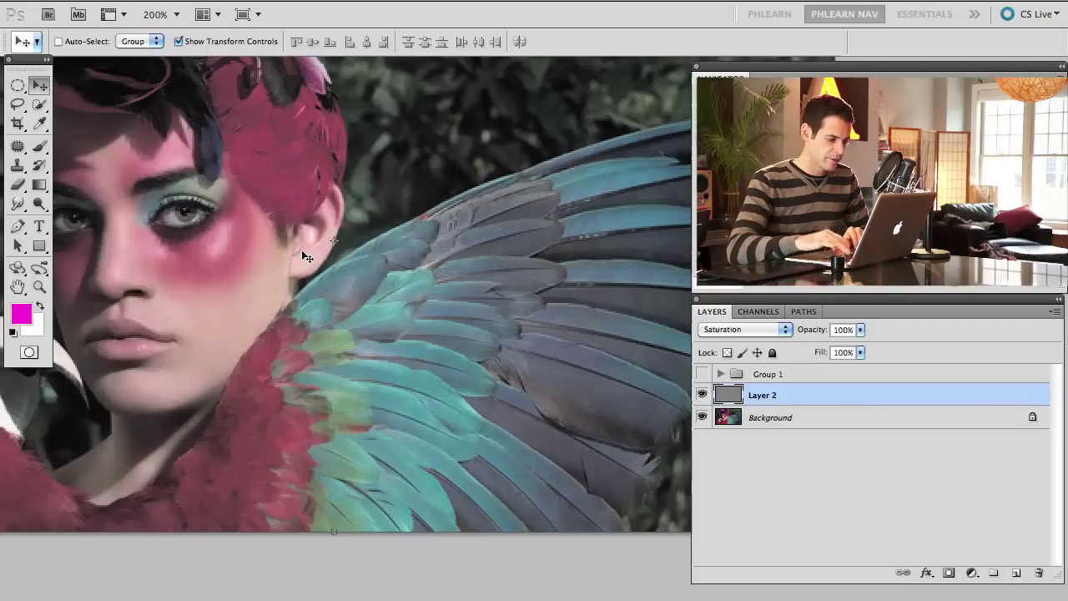
left_click_drag(259, 234, 463, 303)
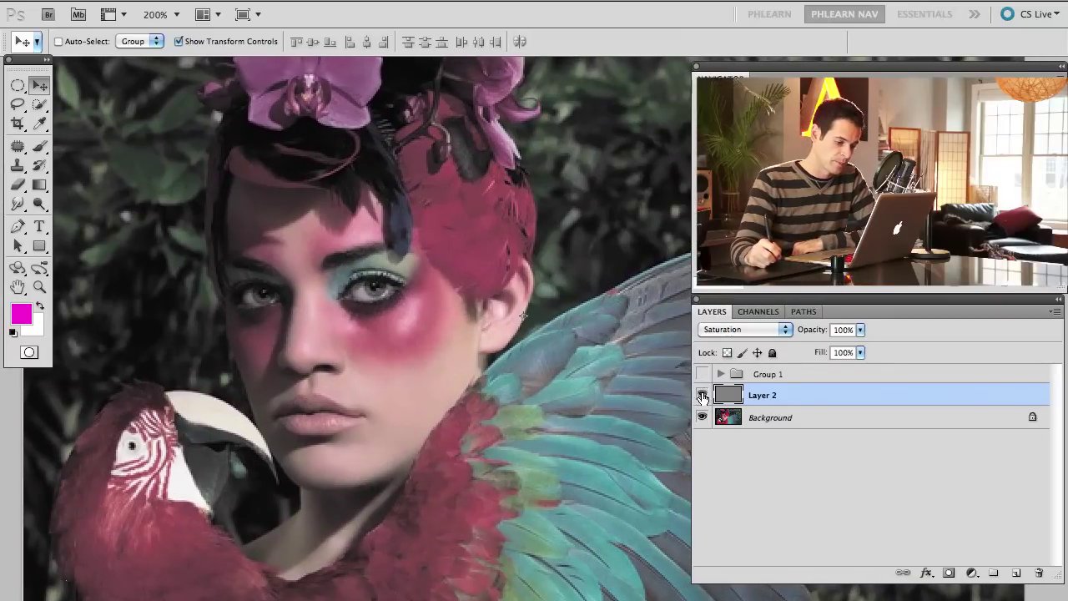
left_click(703, 395)
left_click(703, 400)
left_click(702, 397)
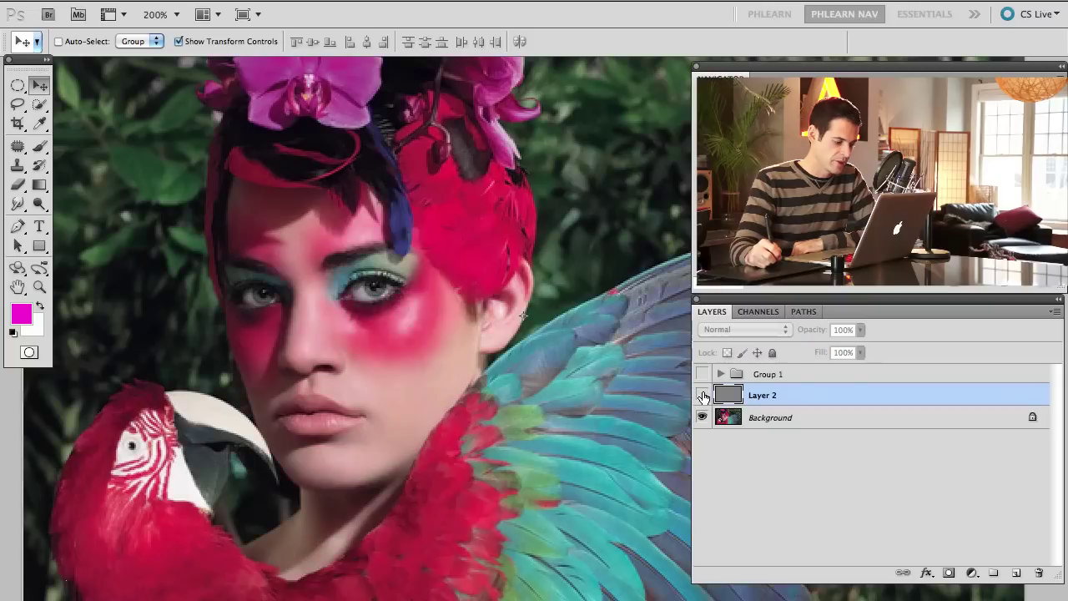
left_click(701, 397)
left_click(700, 396)
left_click(701, 396)
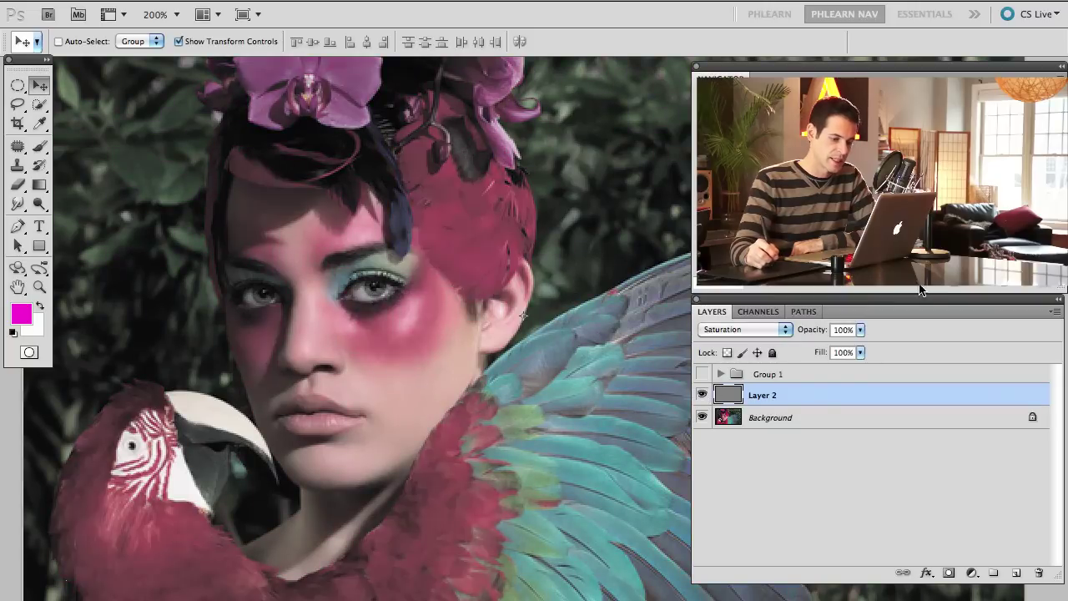
- Return to 100% with the whole portrait centred and toggle Layer 2 again to compare
left_click_drag(952, 288, 891, 288)
left_click_drag(585, 388, 434, 325)
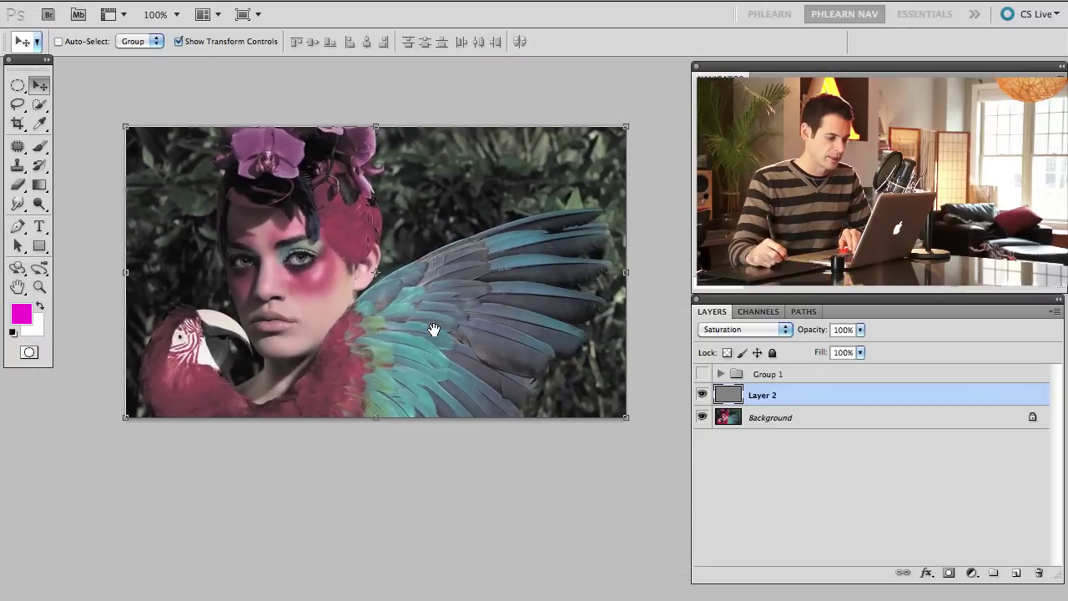
left_click(702, 396)
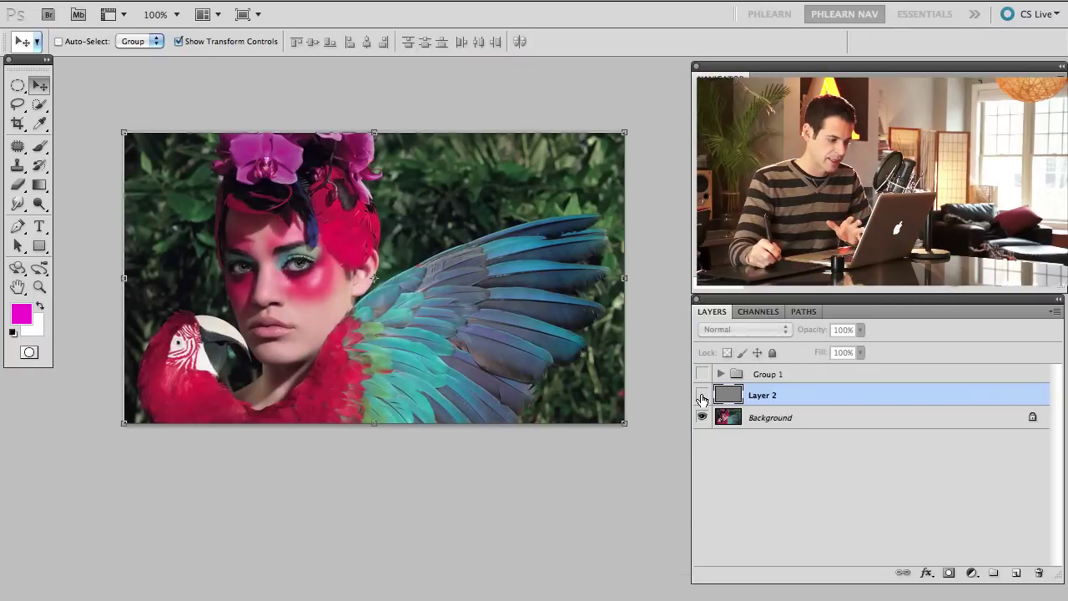
left_click(701, 396)
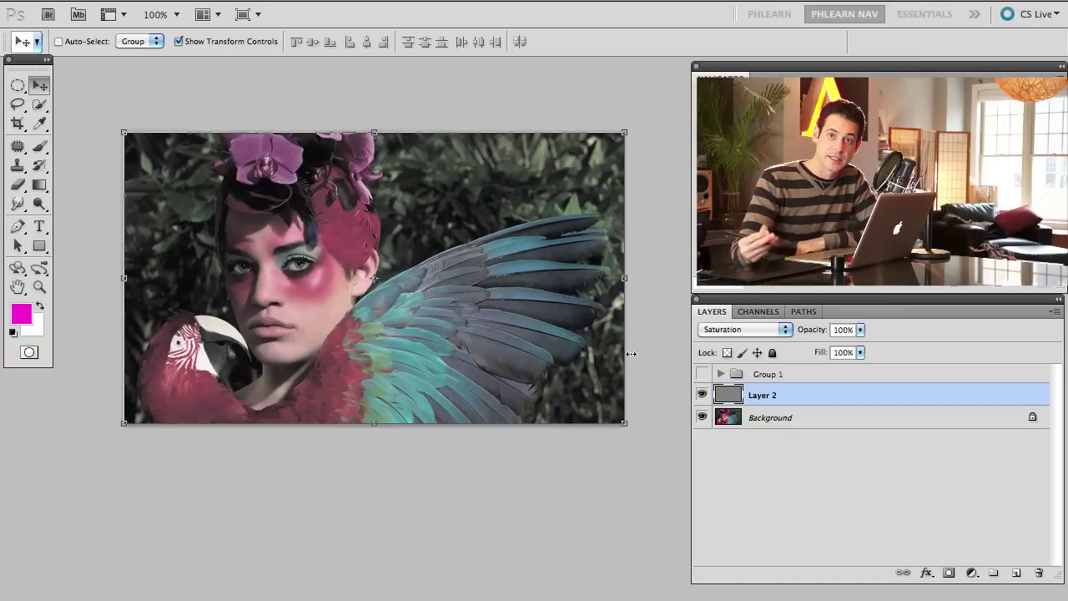
- Add a white mask to Layer 2 and paint black over the orchids, left eye and lips
key("ctrl+alt+m")
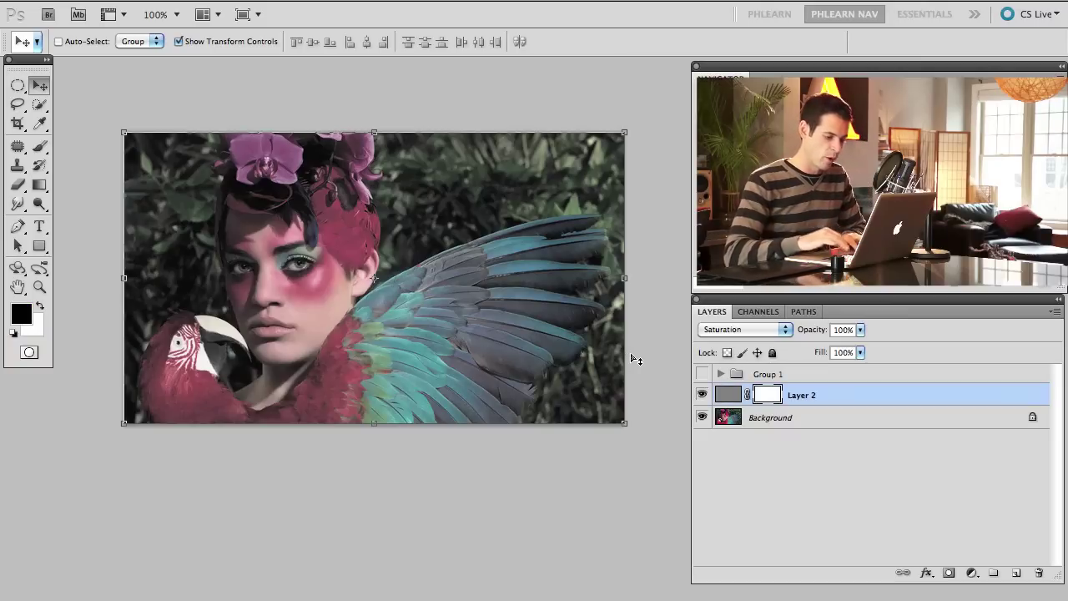
key("b")
mouse_move(284, 268)
left_mouse_down()
mouse_move(292, 277)
mouse_move(301, 254)
mouse_move(292, 260)
left_mouse_up()
mouse_move(263, 157)
left_mouse_down()
mouse_move(270, 182)
mouse_move(296, 149)
mouse_move(317, 188)
left_mouse_up()
left_click_drag(244, 273, 247, 269)
mouse_move(267, 330)
left_mouse_down()
mouse_move(280, 329)
mouse_move(276, 322)
mouse_move(273, 332)
left_mouse_up()
- Paint vivid red back into the hair, parrot's head, right cheek and chin with a size-54 brush
mouse_move(302, 282)
left_mouse_down()
mouse_move(329, 224)
mouse_move(343, 244)
mouse_move(300, 172)
mouse_move(282, 177)
mouse_move(289, 213)
left_mouse_up()
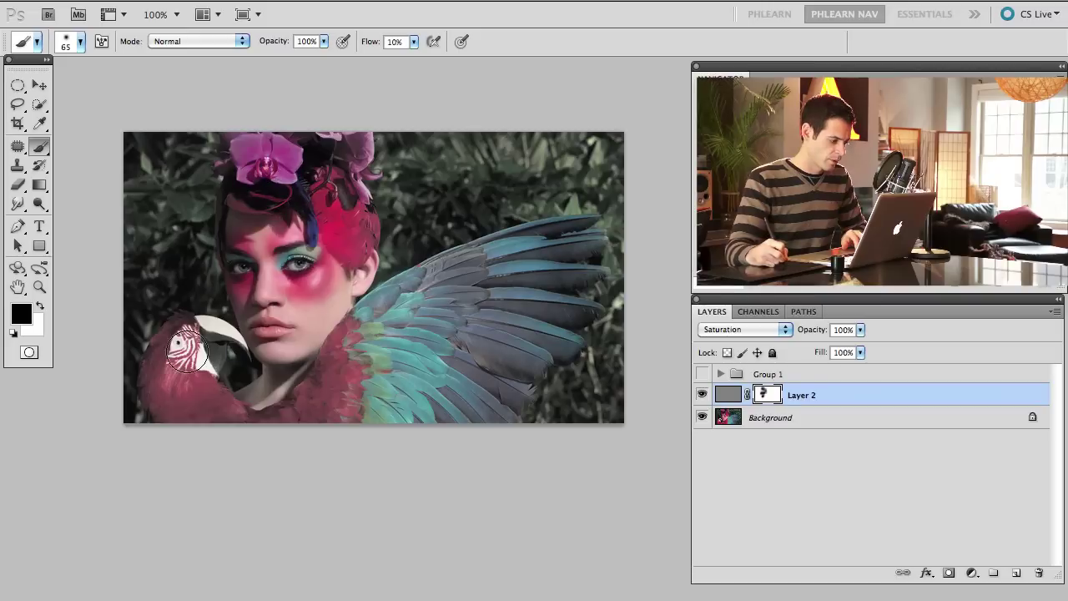
mouse_move(188, 338)
left_mouse_down()
mouse_move(168, 384)
mouse_move(198, 356)
mouse_move(197, 419)
mouse_move(239, 384)
mouse_move(258, 444)
mouse_move(360, 330)
mouse_move(300, 421)
mouse_move(297, 400)
mouse_move(376, 296)
mouse_move(318, 377)
mouse_move(412, 287)
mouse_move(385, 347)
mouse_move(375, 412)
mouse_move(390, 322)
mouse_move(280, 427)
mouse_move(407, 287)
mouse_move(366, 322)
mouse_move(466, 262)
mouse_move(353, 362)
mouse_move(391, 338)
mouse_move(444, 273)
mouse_move(338, 359)
mouse_move(231, 375)
mouse_move(207, 404)
mouse_move(205, 331)
mouse_move(177, 381)
mouse_move(191, 368)
mouse_move(189, 398)
mouse_move(156, 370)
mouse_move(165, 418)
mouse_move(189, 441)
mouse_move(201, 370)
left_mouse_up()
key("x")
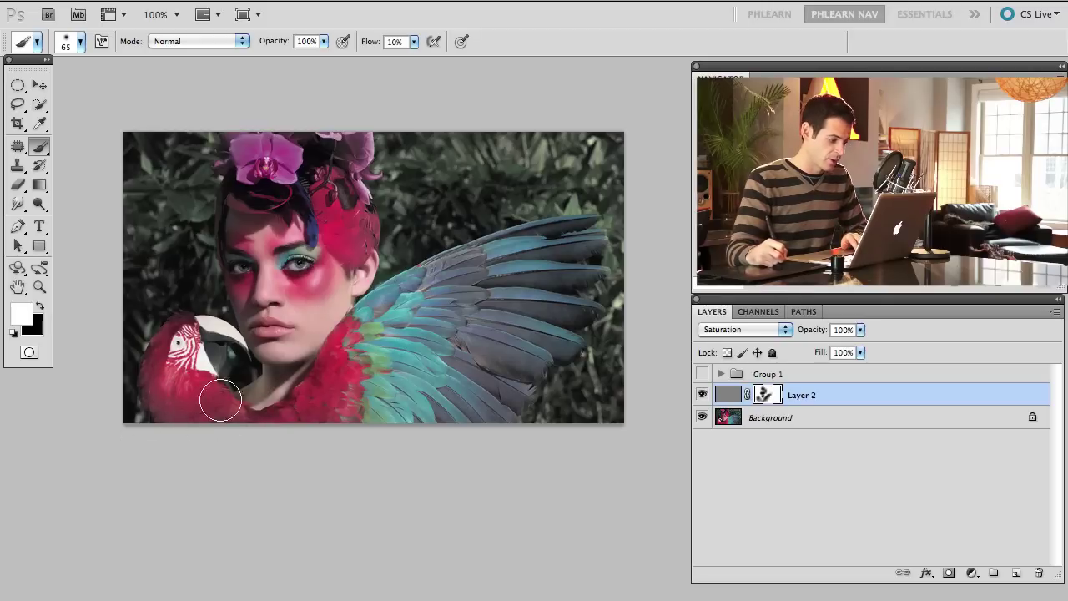
key("x")
key("x")
mouse_move(298, 305)
left_mouse_down()
mouse_move(330, 293)
mouse_move(315, 297)
mouse_move(332, 290)
mouse_move(319, 274)
mouse_move(267, 321)
left_mouse_up()
key("x")
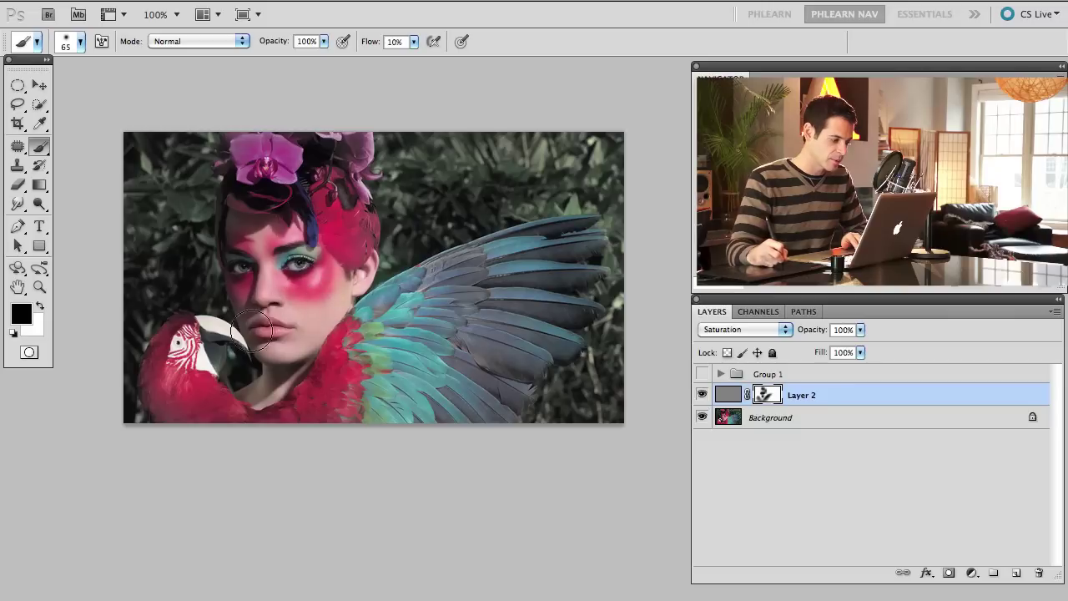
key("bracketleft")
key("bracketleft")
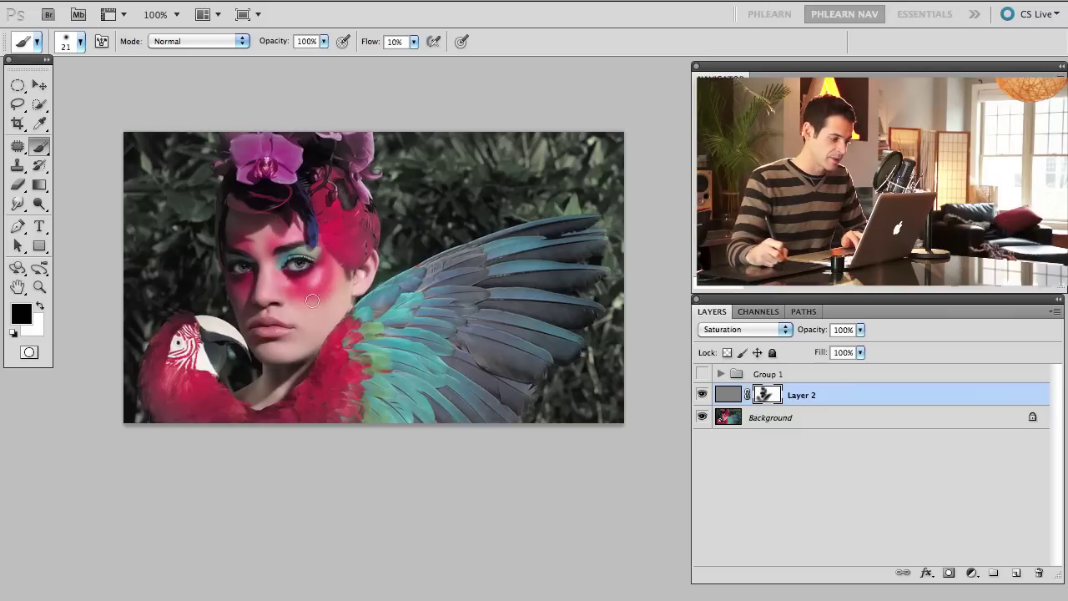
mouse_move(334, 244)
left_mouse_down()
mouse_move(350, 244)
mouse_move(354, 262)
left_mouse_up()
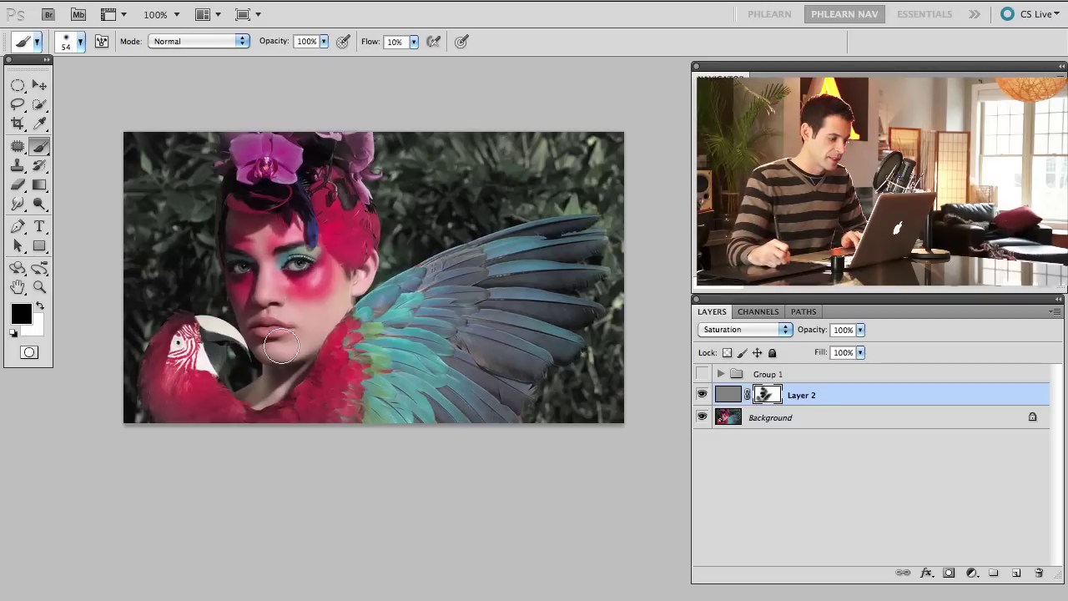
mouse_move(280, 345)
left_mouse_down()
mouse_move(301, 332)
mouse_move(292, 342)
mouse_move(370, 210)
mouse_move(473, 298)
left_mouse_up()
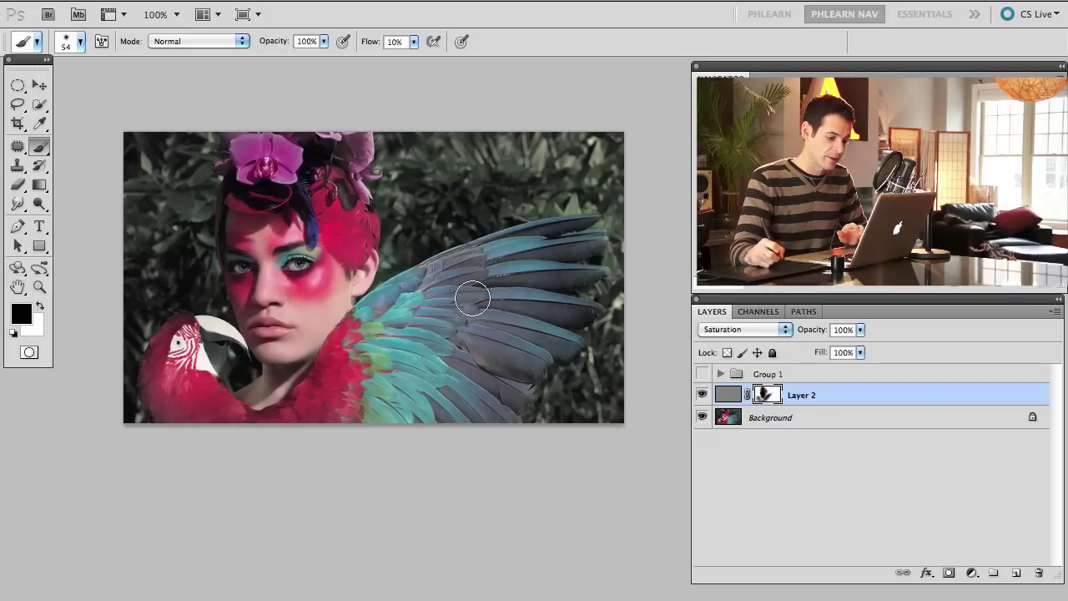
- Toggle Layer 2's visibility repeatedly to compare with and without desaturation, ending with it visible
left_click(701, 395)
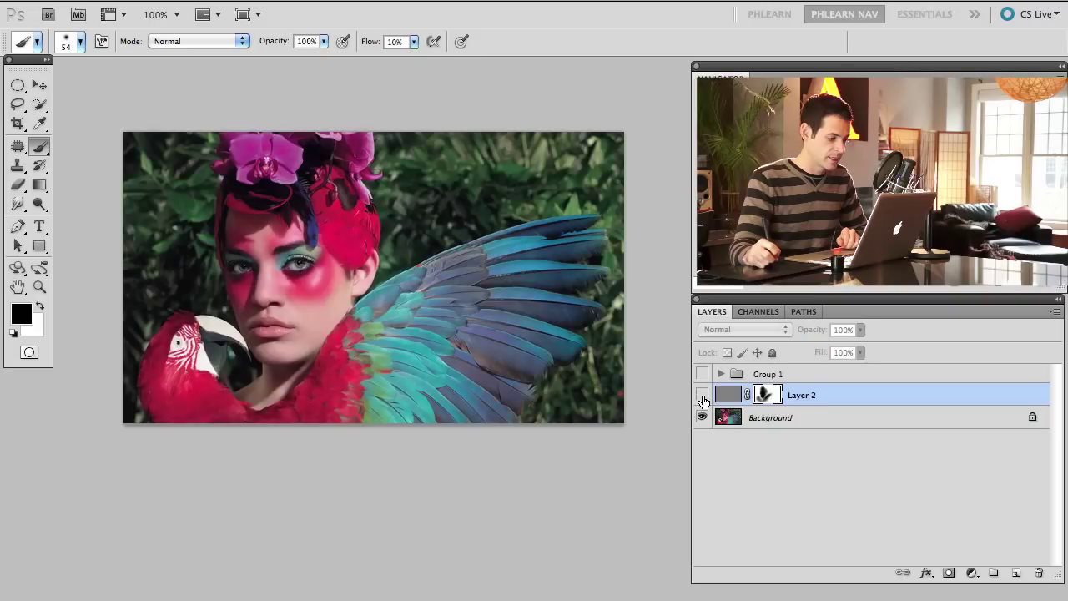
left_click(702, 395)
left_click(702, 396)
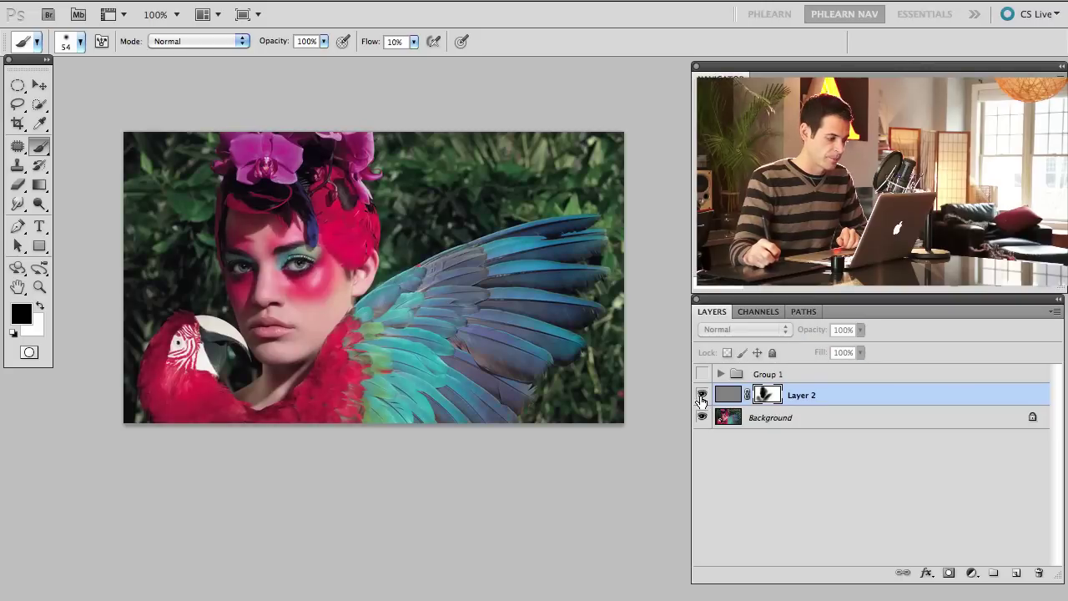
left_click(700, 397)
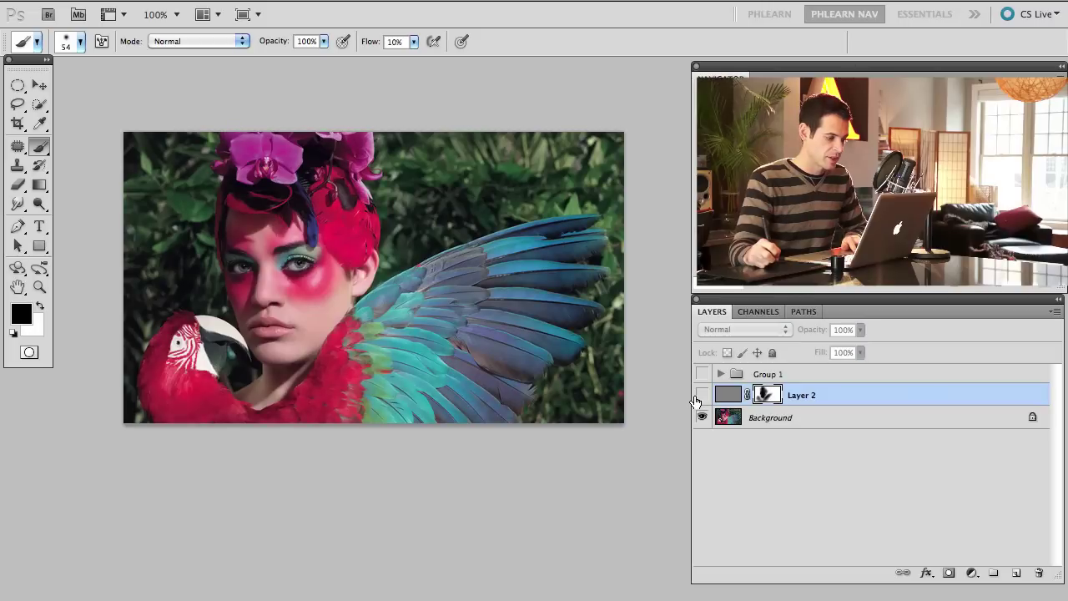
left_click(699, 397)
left_click(702, 396)
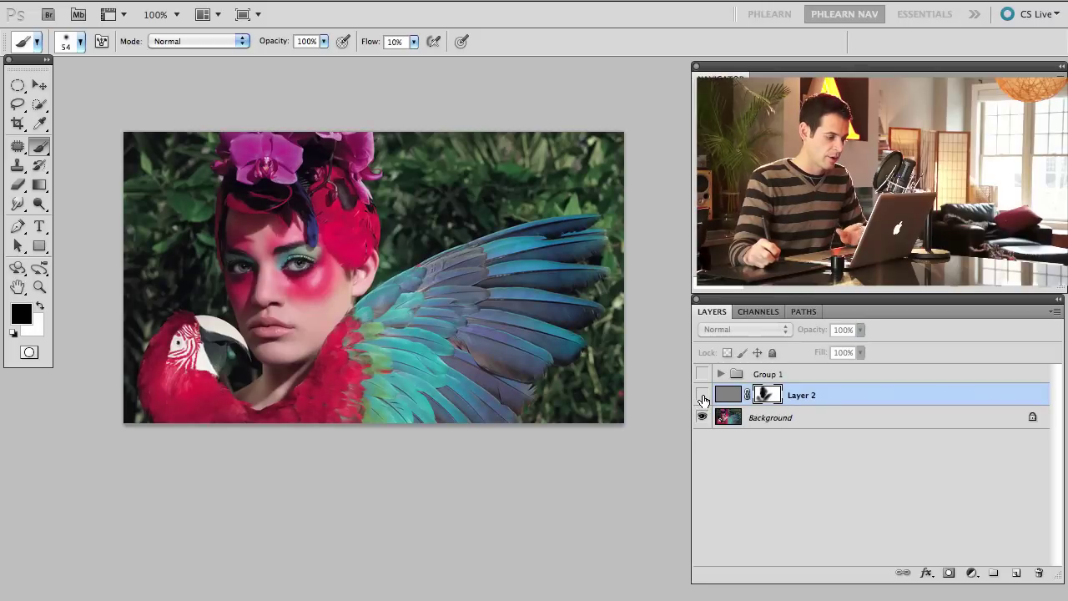
left_click(702, 397)
left_click(701, 397)
left_click(702, 396)
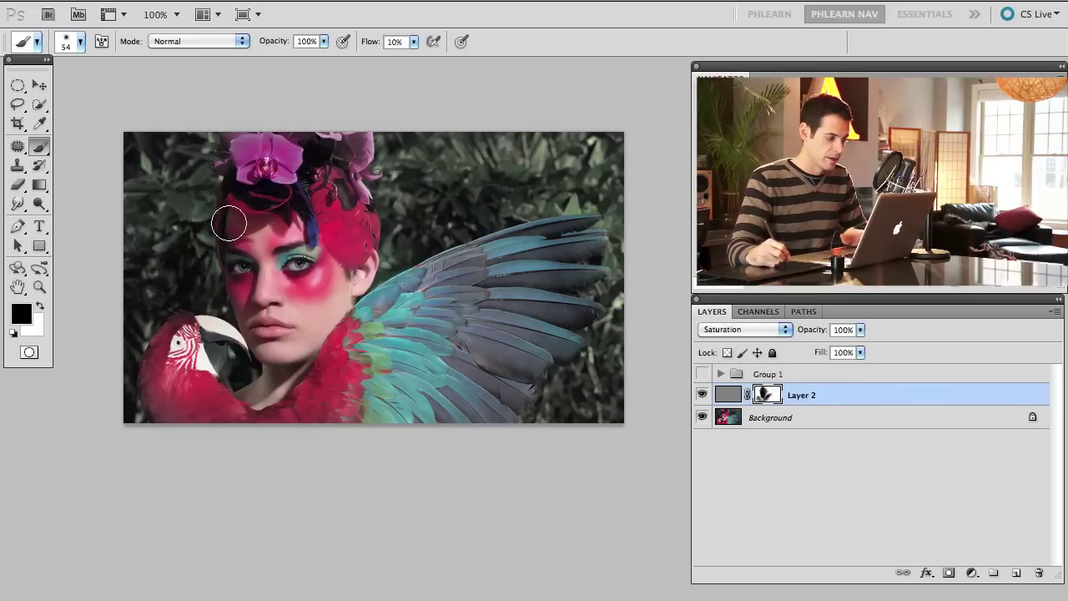
left_click(702, 395)
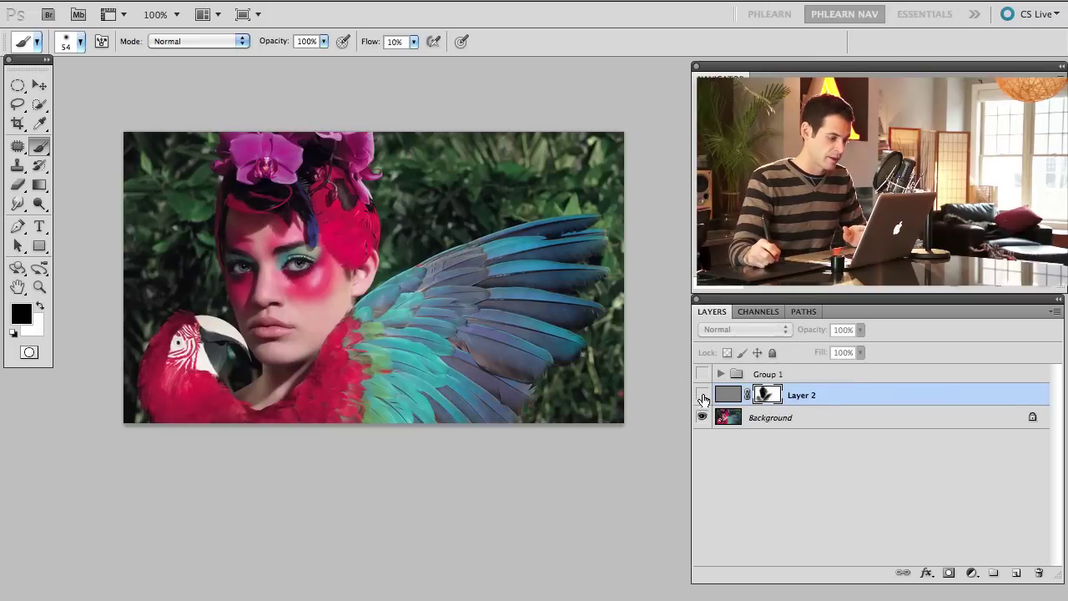
left_click(702, 396)
left_click(702, 396)
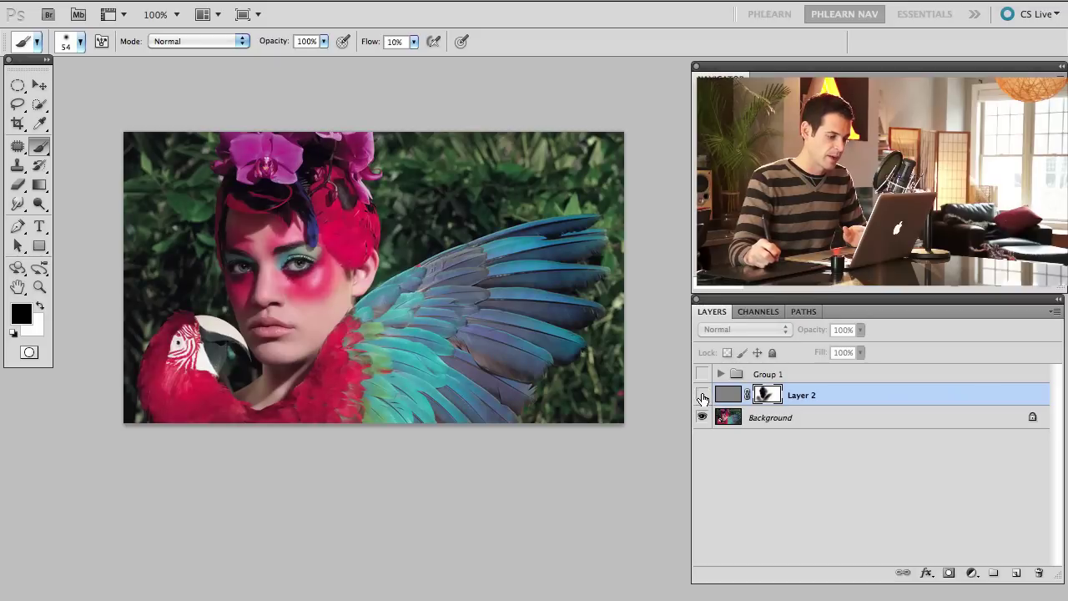
left_click(702, 395)
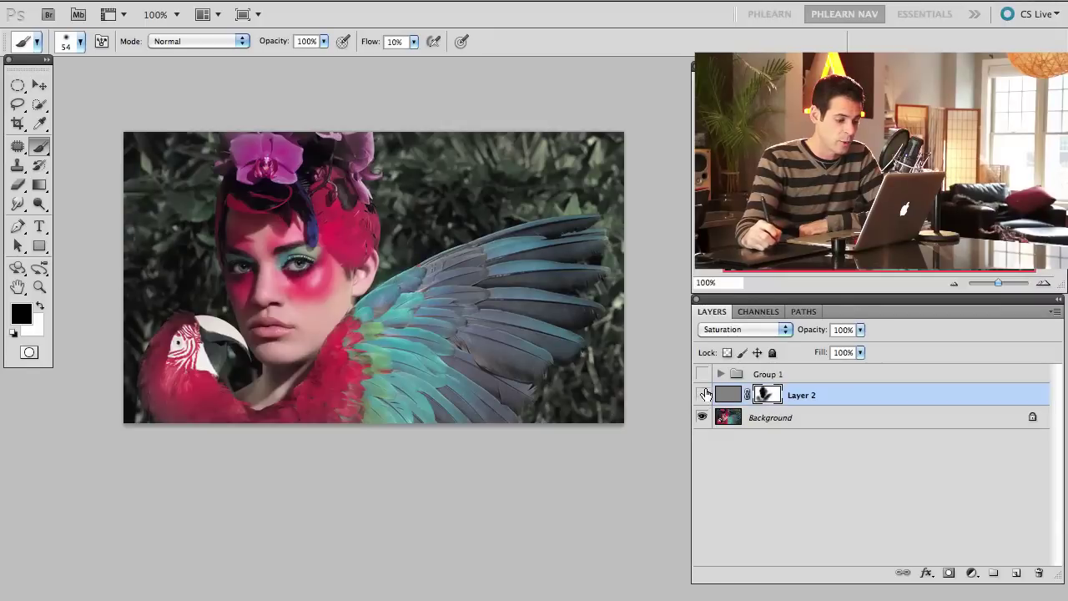
left_click(704, 394)
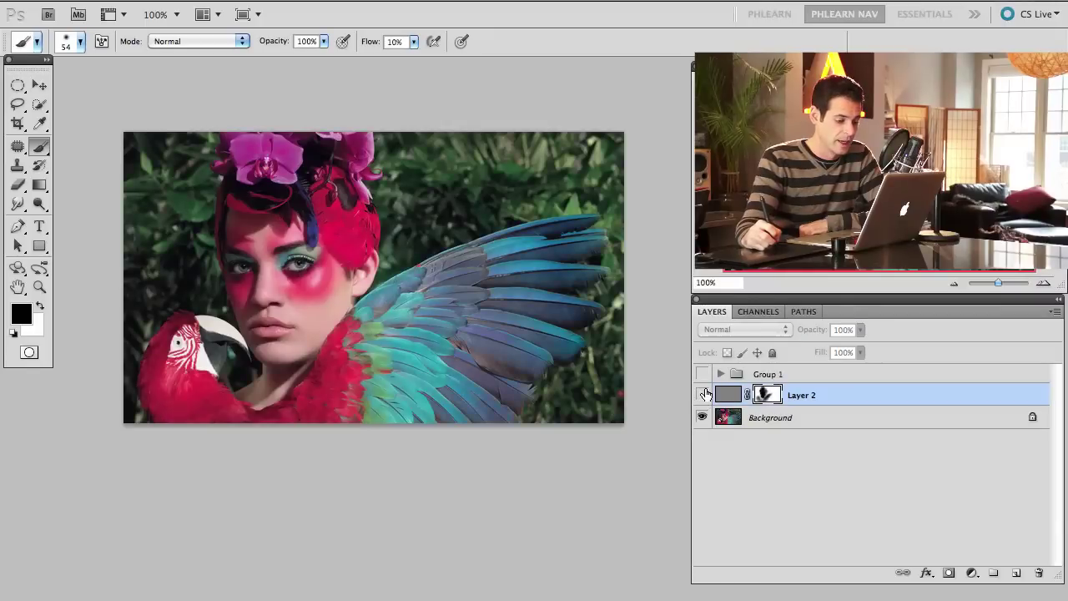
left_click(704, 395)
left_click(704, 394)
left_click(703, 394)
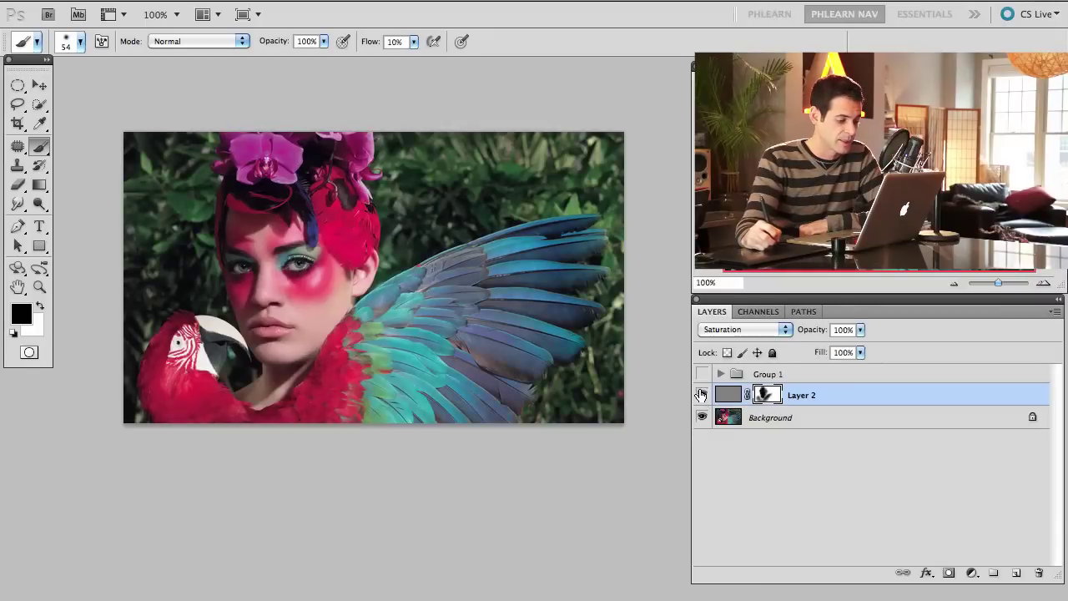
left_click(704, 395)
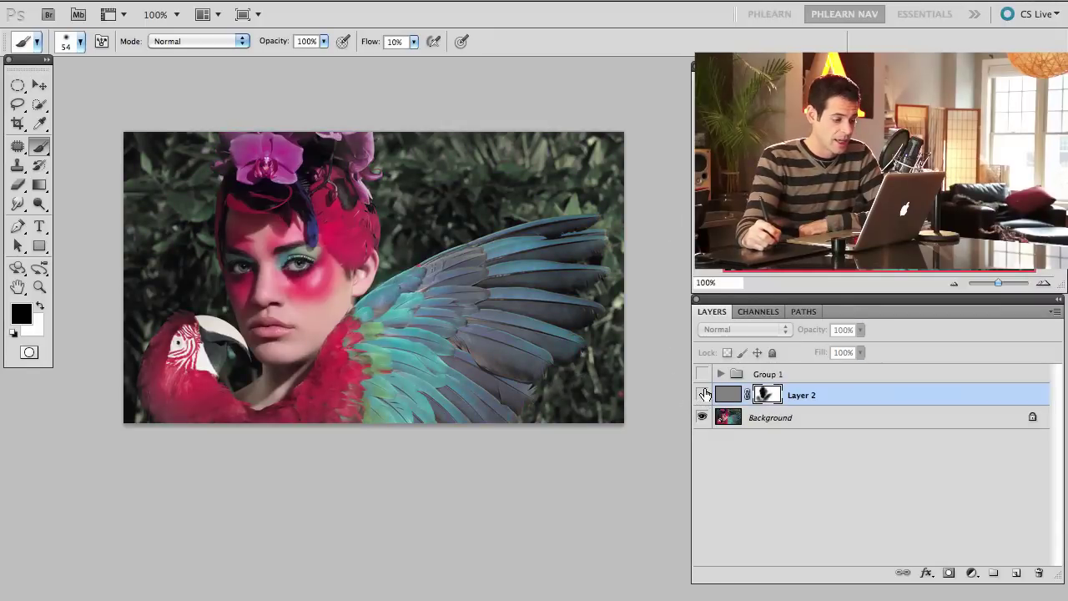
left_click(703, 395)
left_click(703, 394)
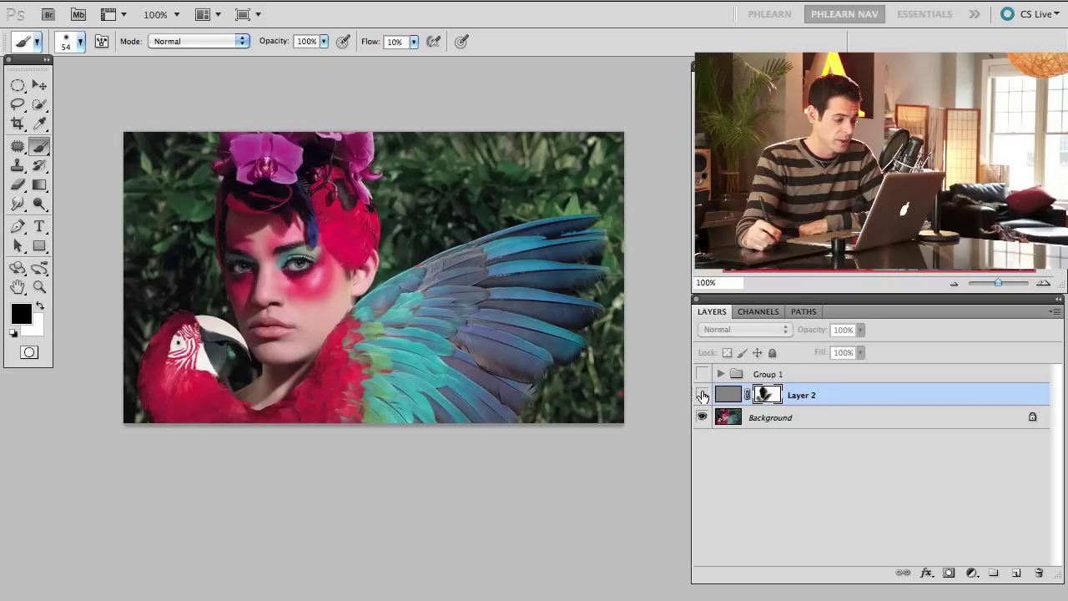
left_click(703, 395)
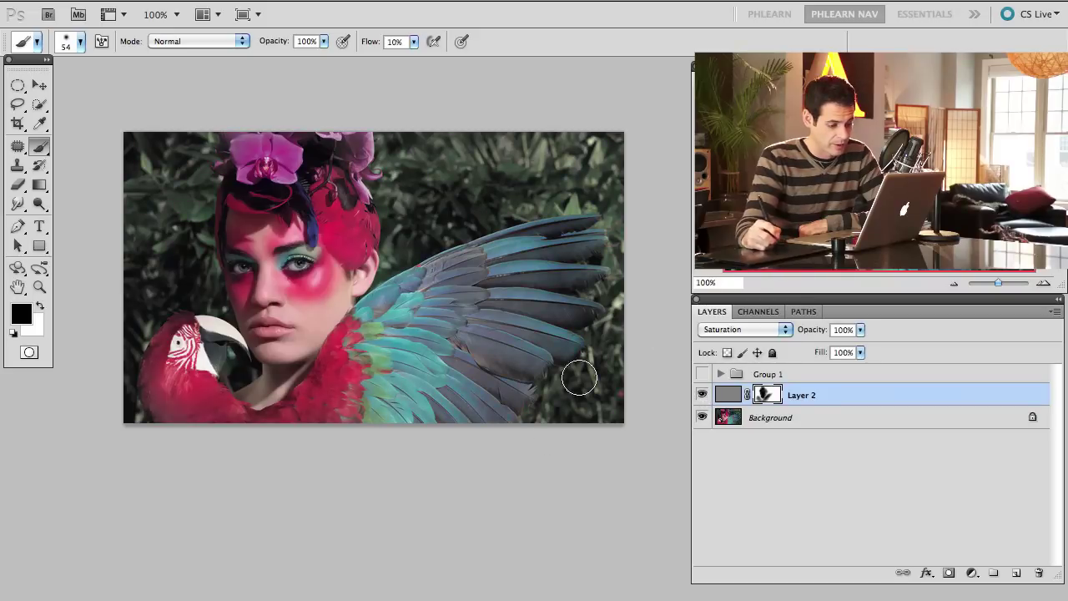
left_click(701, 395)
left_click(702, 395)
left_click(702, 395)
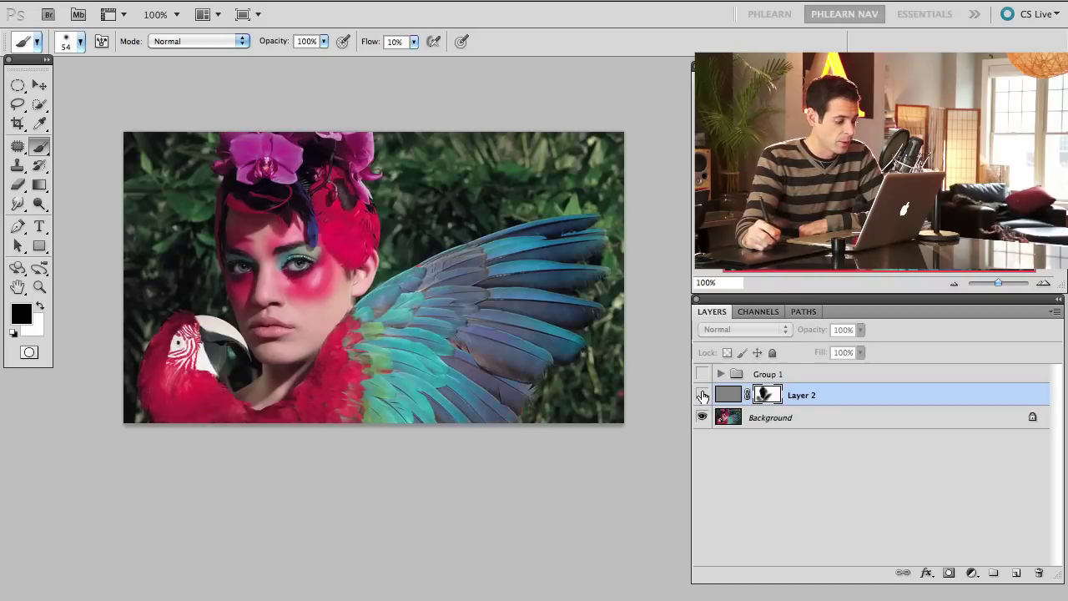